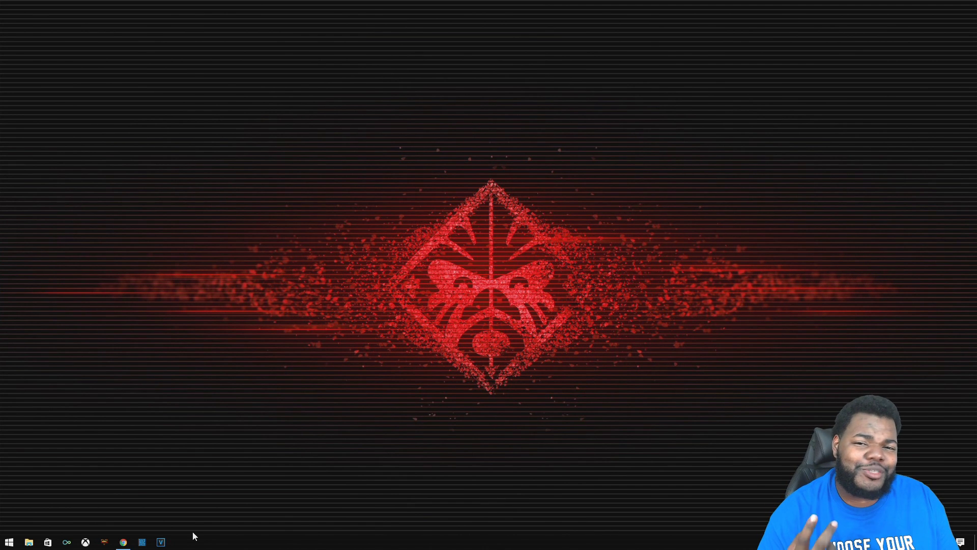
- Launch VEGAS Pro 15 from the taskbar and continue into the program on the free trial
{"action": "left_click", "coordinate": [161, 542]}
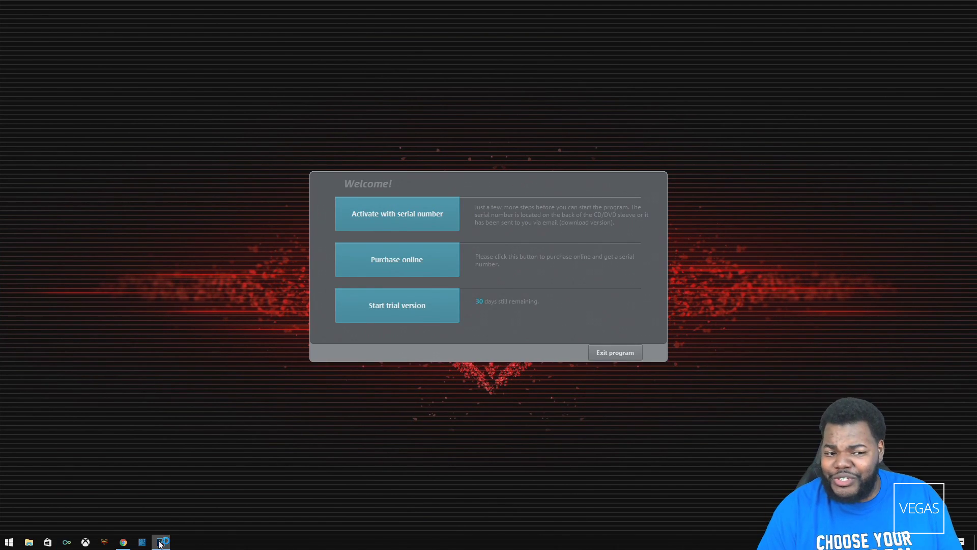
{"action": "left_click", "coordinate": [402, 312]}
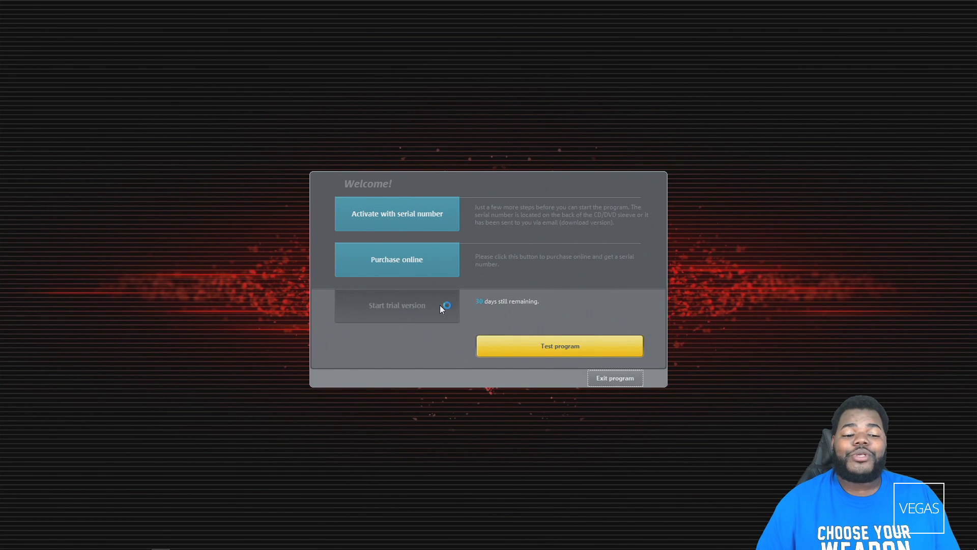
{"action": "left_click", "coordinate": [548, 345]}
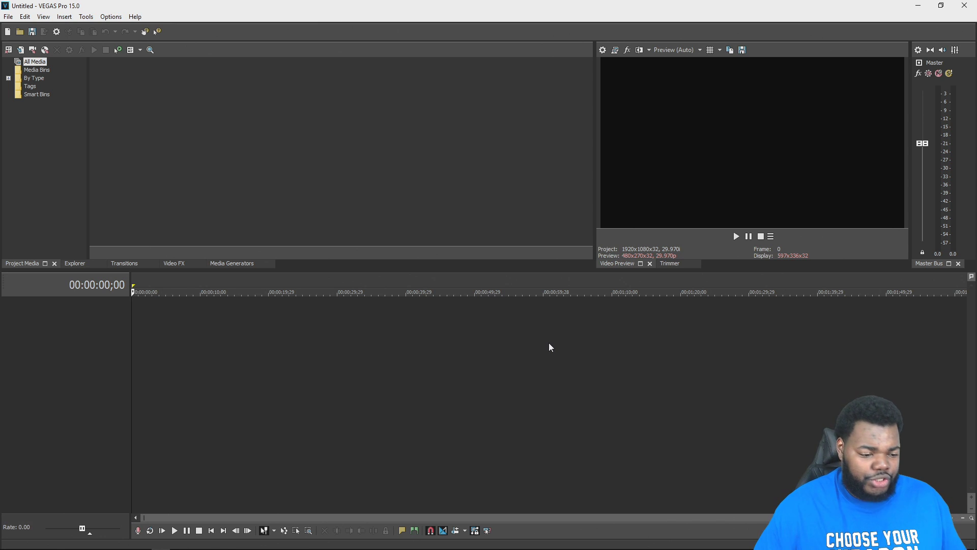
- Show the Media Generators list in the lower dock
{"action": "left_click", "coordinate": [235, 264]}
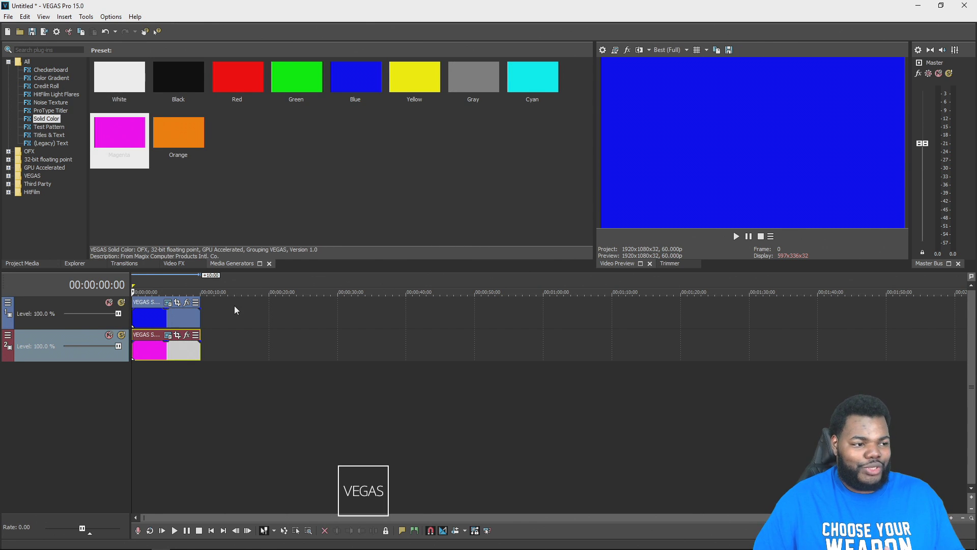
- Browse the Video FX list and select the Picture In Picture effect
{"action": "left_click", "coordinate": [171, 264]}
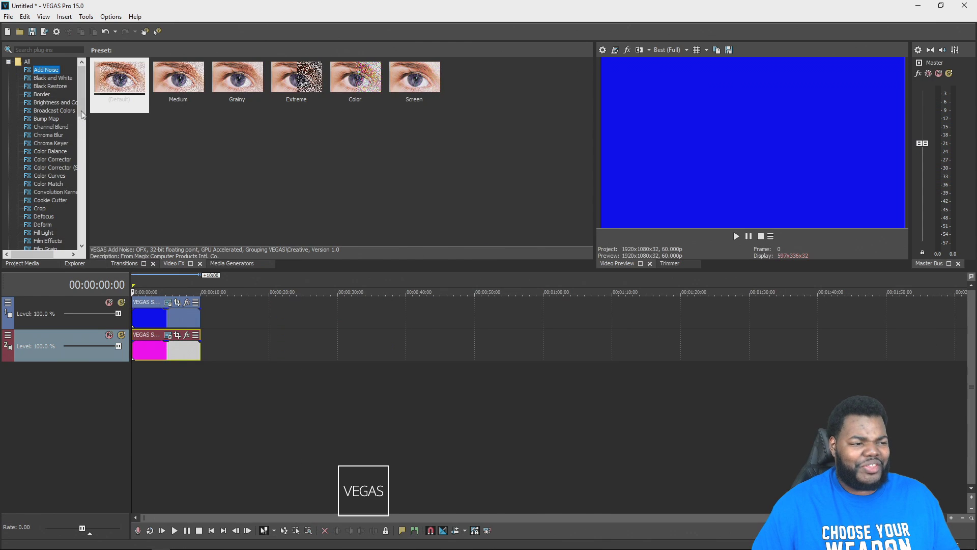
{"action": "left_click_drag", "start_coordinate": [81, 73], "coordinate": [81, 166]}
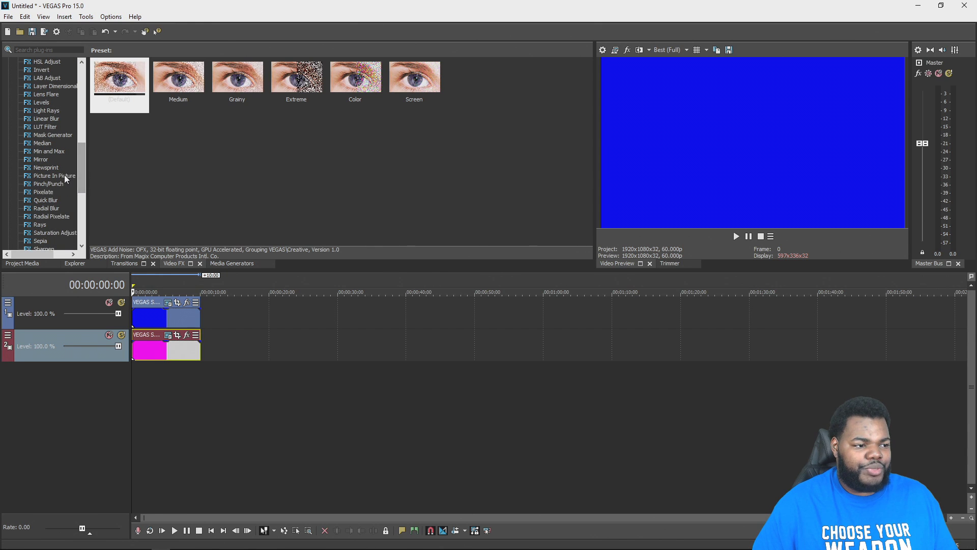
{"action": "left_click", "coordinate": [65, 175]}
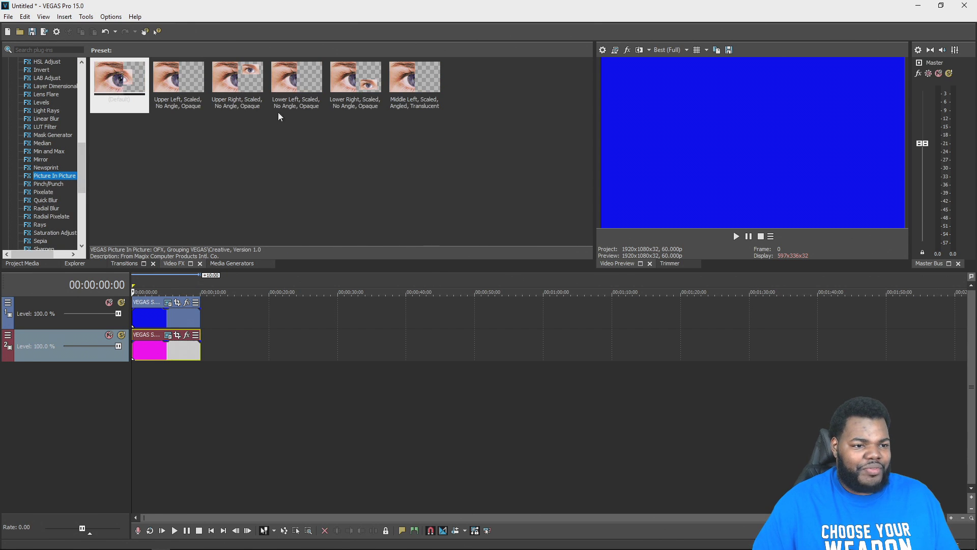
- Apply Picture In Picture to the blue clip and try the upper-left and upper-right presets
{"action": "left_click_drag", "start_coordinate": [144, 106], "coordinate": [178, 321]}
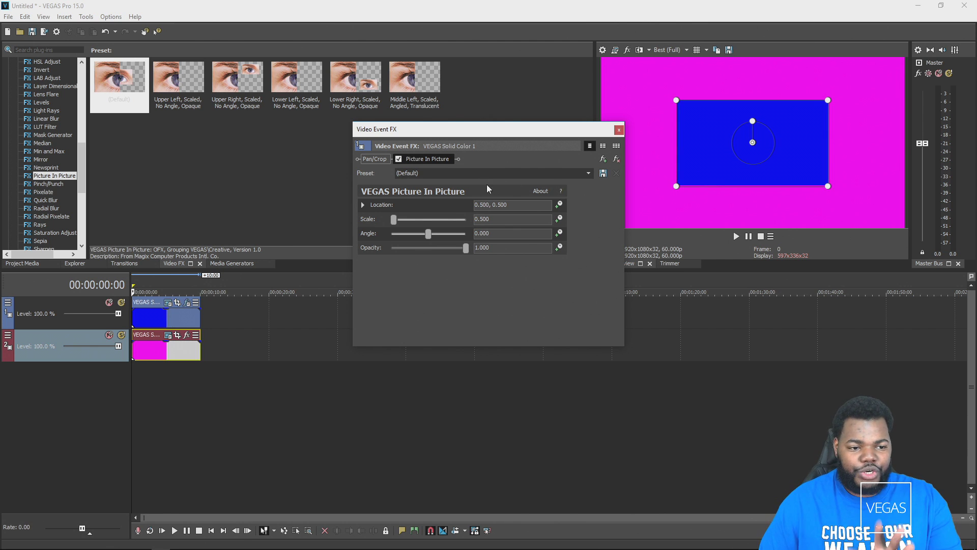
{"action": "left_click", "coordinate": [464, 174]}
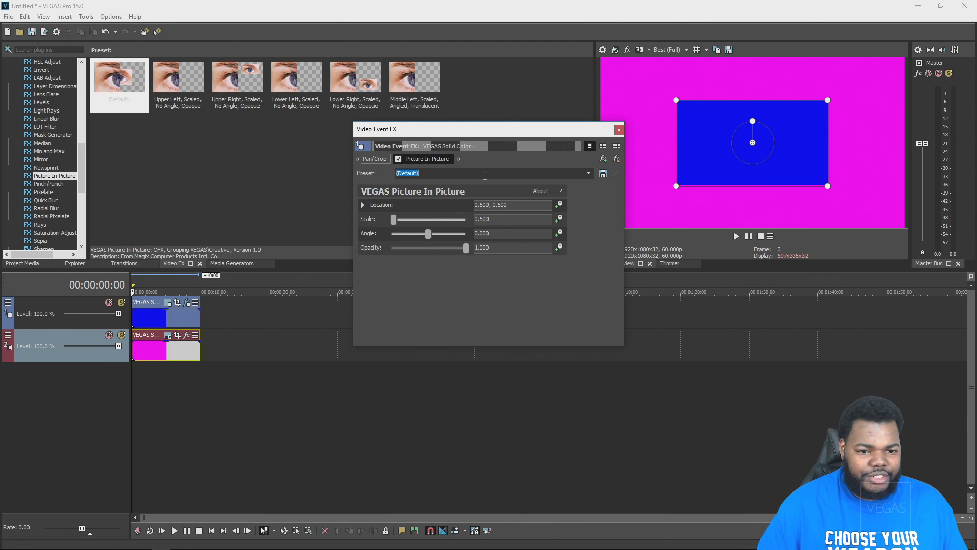
{"action": "left_click", "coordinate": [589, 173]}
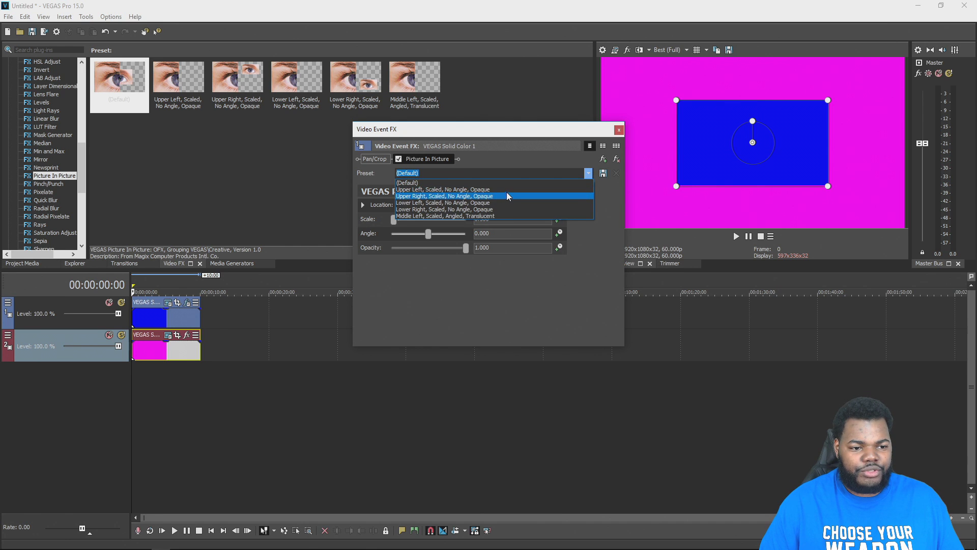
{"action": "left_click", "coordinate": [506, 189]}
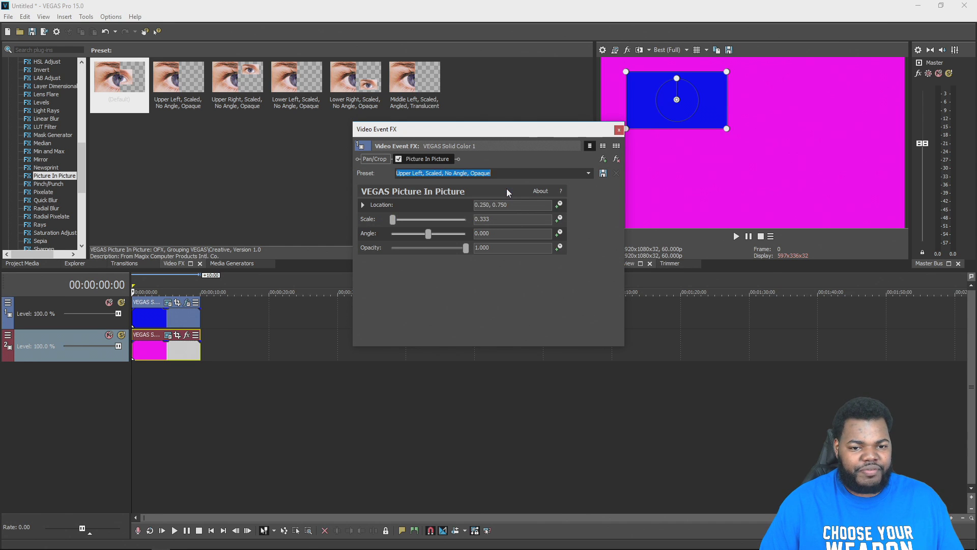
{"action": "left_click", "coordinate": [588, 173]}
{"action": "left_click", "coordinate": [548, 196]}
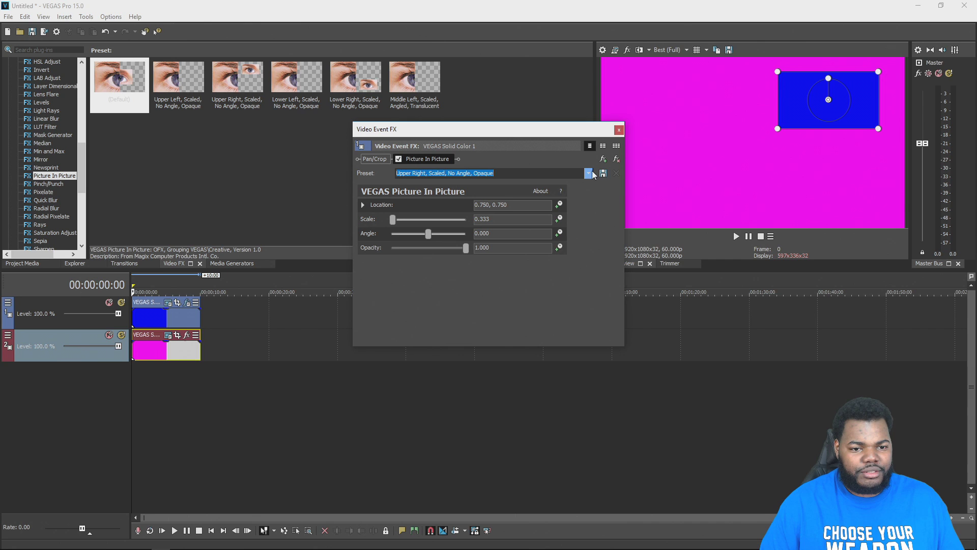
- Step to the lower-right preset, then place the inset at 0.826, 0.161 with scale 0.341
{"action": "key", "text": "Down"}
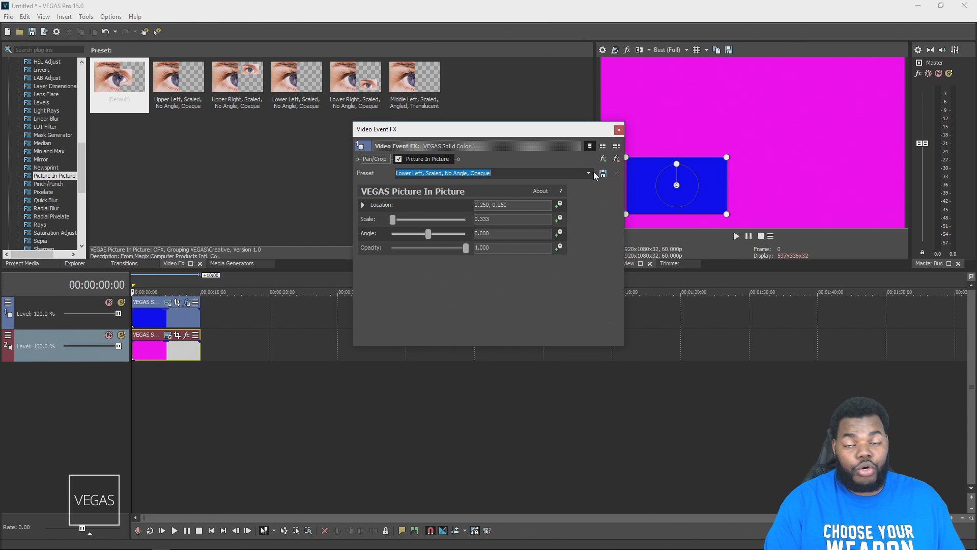
{"action": "key", "text": "Down"}
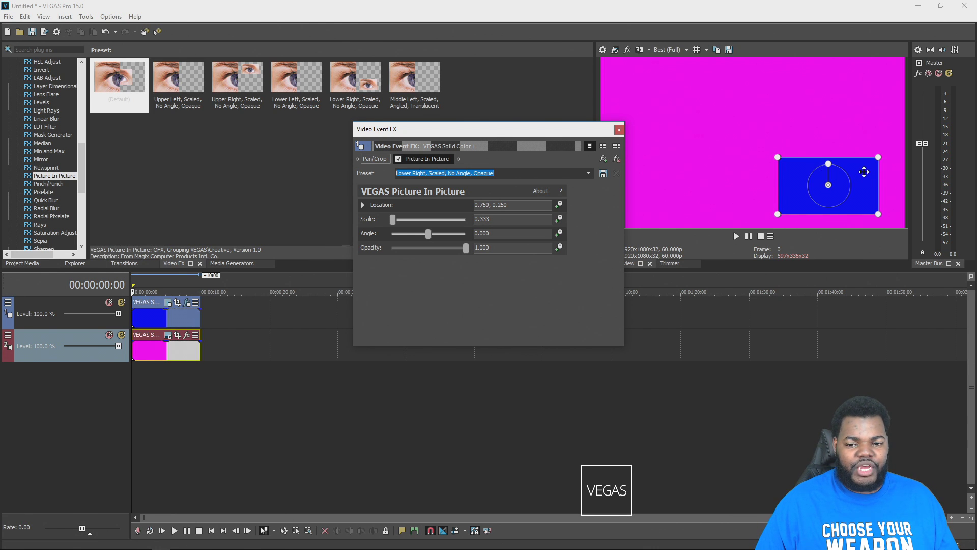
{"action": "left_click_drag", "start_coordinate": [863, 172], "coordinate": [894, 196]}
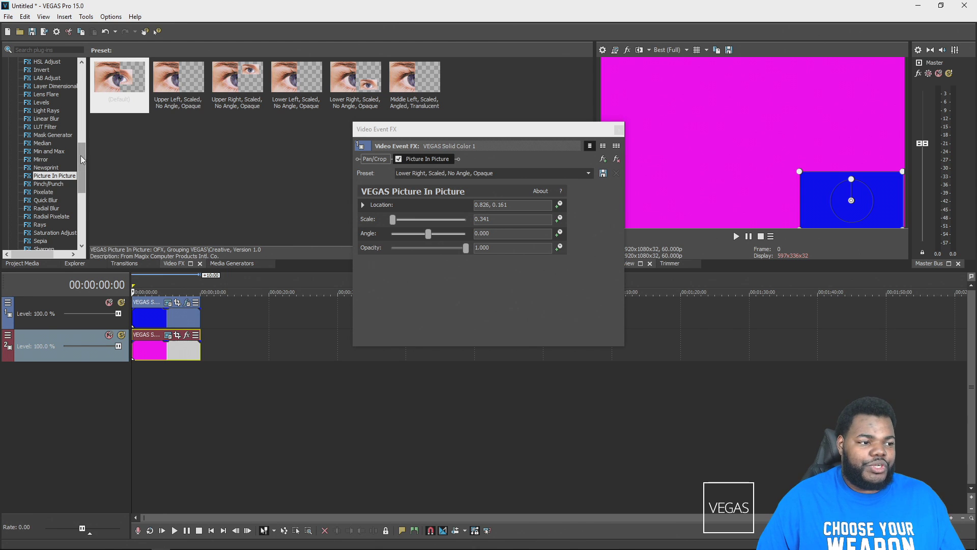
- Uncheck Picture In Picture in Video Event FX so blue fills the frame
{"action": "scroll", "coordinate": [81, 160], "scroll_direction": "up", "scroll_amount": 8}
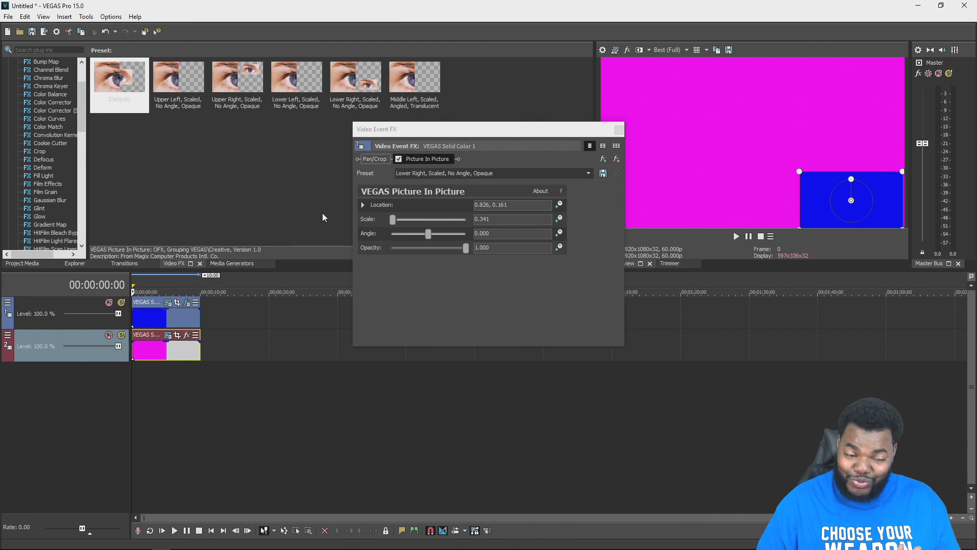
{"action": "left_click", "coordinate": [434, 159]}
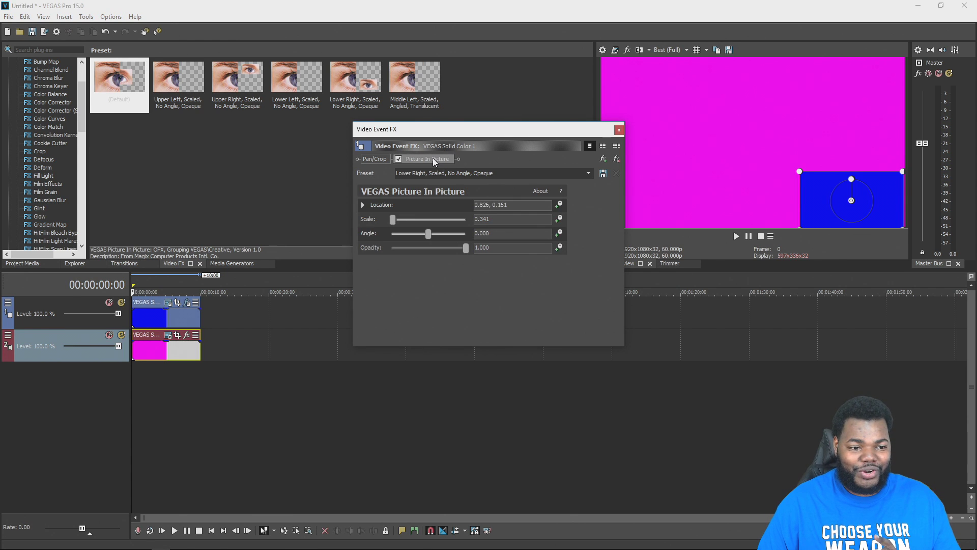
{"action": "left_click", "coordinate": [399, 159]}
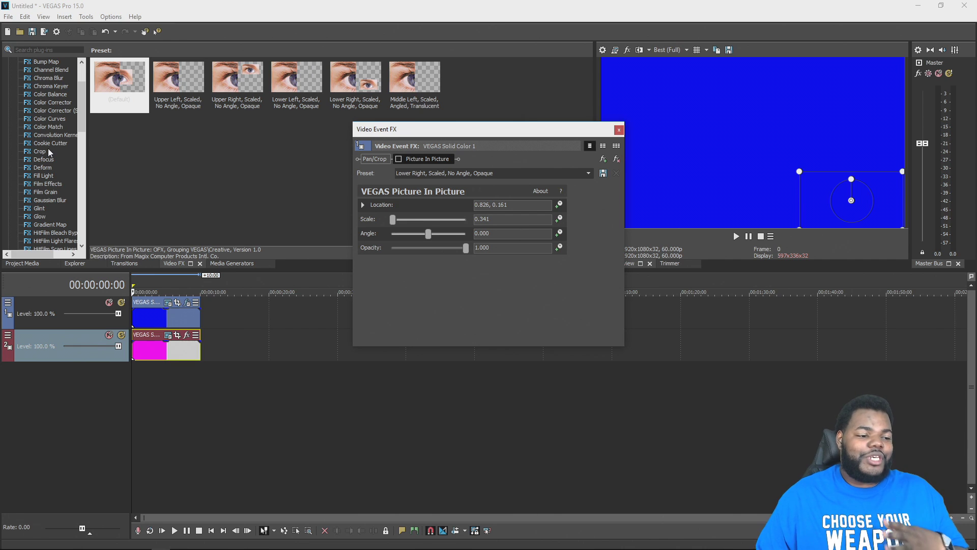
- View the blue clip's Pan/Crop settings, close the FX window, and select the Crop effect
{"action": "left_click", "coordinate": [174, 316]}
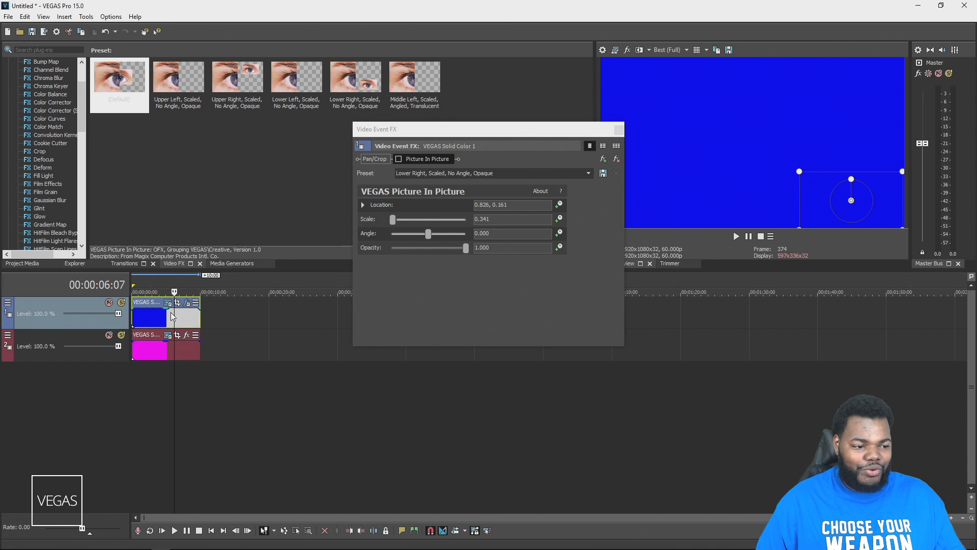
{"action": "left_click", "coordinate": [177, 302]}
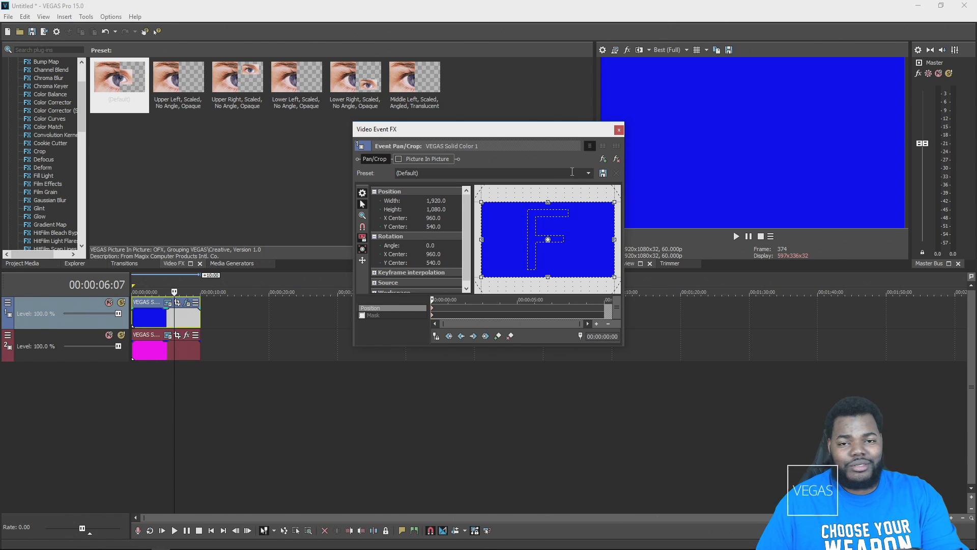
{"action": "left_click", "coordinate": [618, 130]}
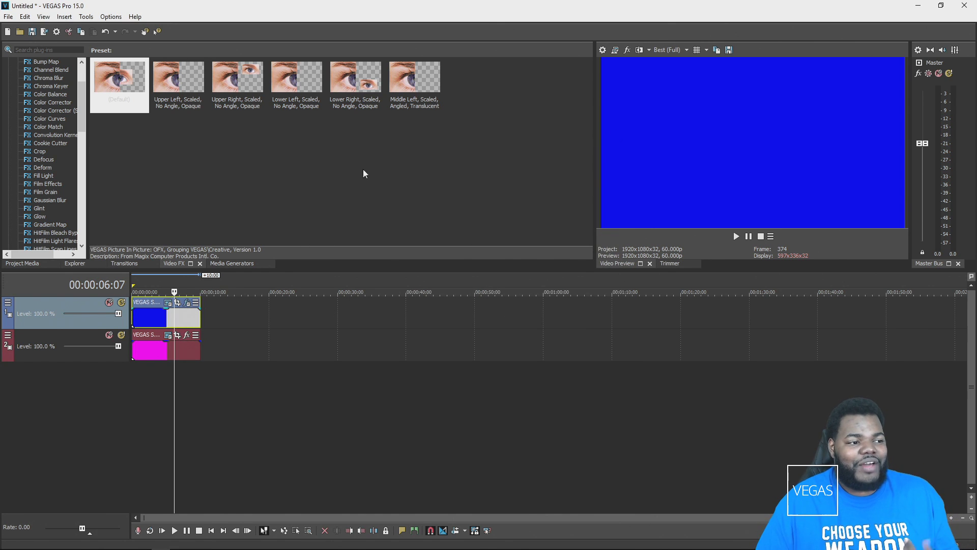
{"action": "left_click", "coordinate": [43, 152]}
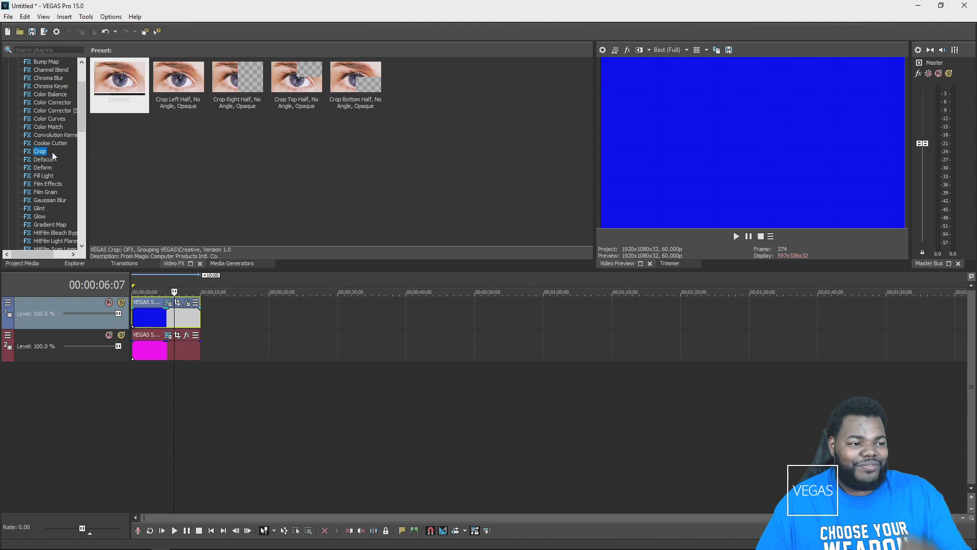
- Apply Crop to the blue clip and drag its left edge to reveal magenta
{"action": "left_click_drag", "start_coordinate": [39, 155], "coordinate": [163, 321]}
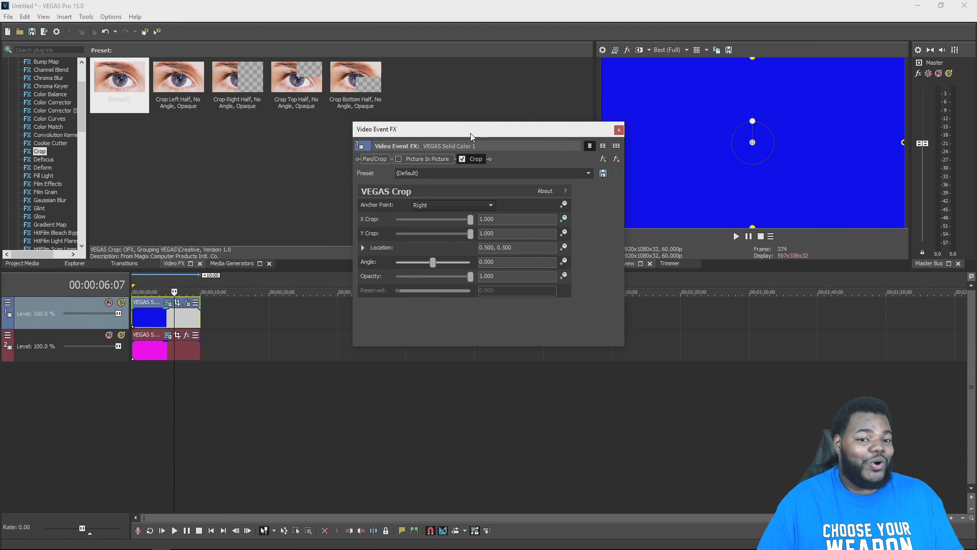
{"action": "left_click_drag", "start_coordinate": [470, 133], "coordinate": [428, 146]}
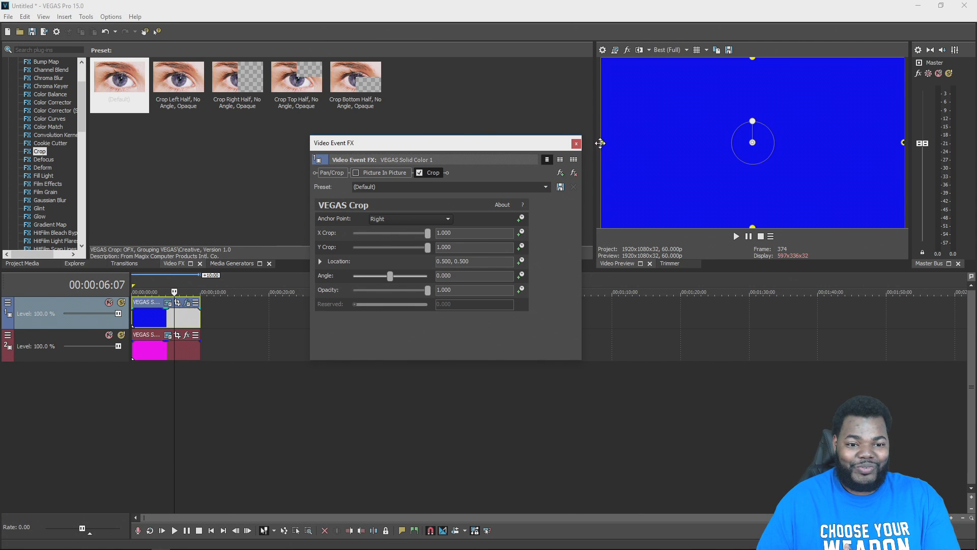
{"action": "left_click_drag", "start_coordinate": [601, 143], "coordinate": [746, 151]}
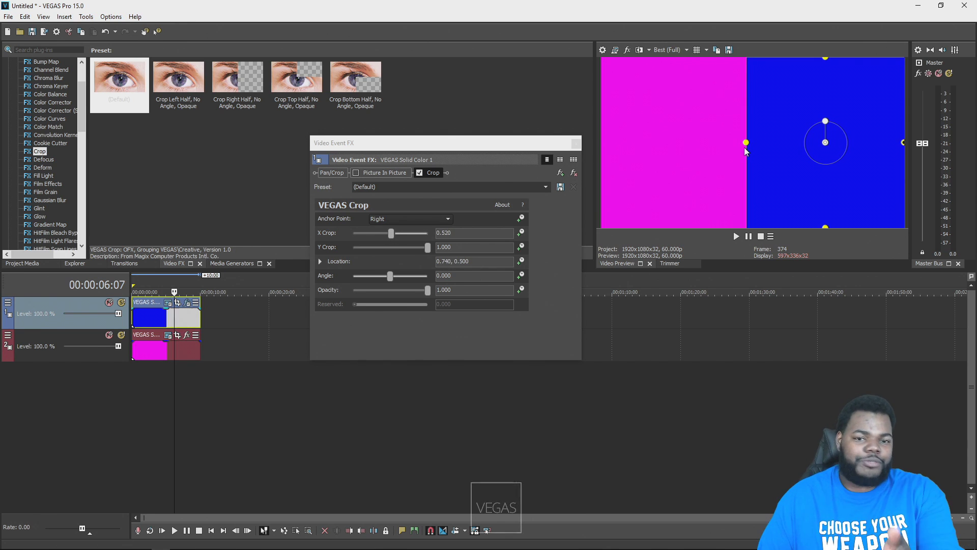
- Turn on the preview Grid overlay and nudge the crop edge so X Crop reads 0.496
{"action": "left_click", "coordinate": [696, 49]}
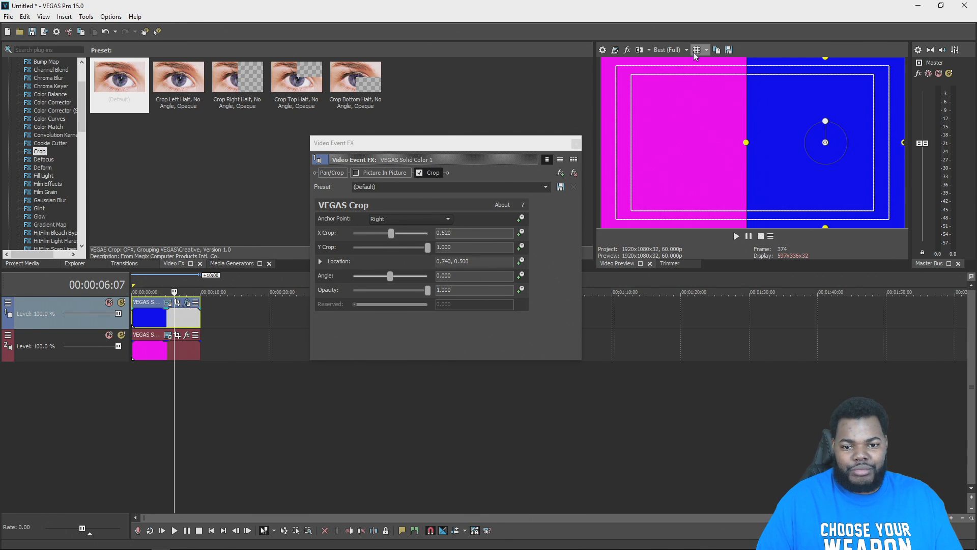
{"action": "left_click", "coordinate": [694, 52]}
{"action": "left_click", "coordinate": [706, 50]}
{"action": "left_click", "coordinate": [708, 60]}
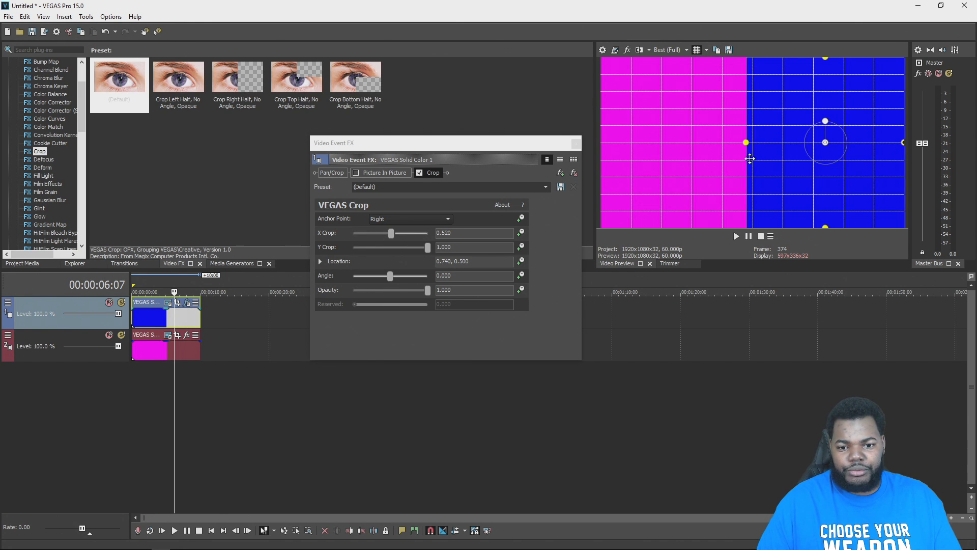
{"action": "left_click_drag", "start_coordinate": [746, 143], "coordinate": [753, 142]}
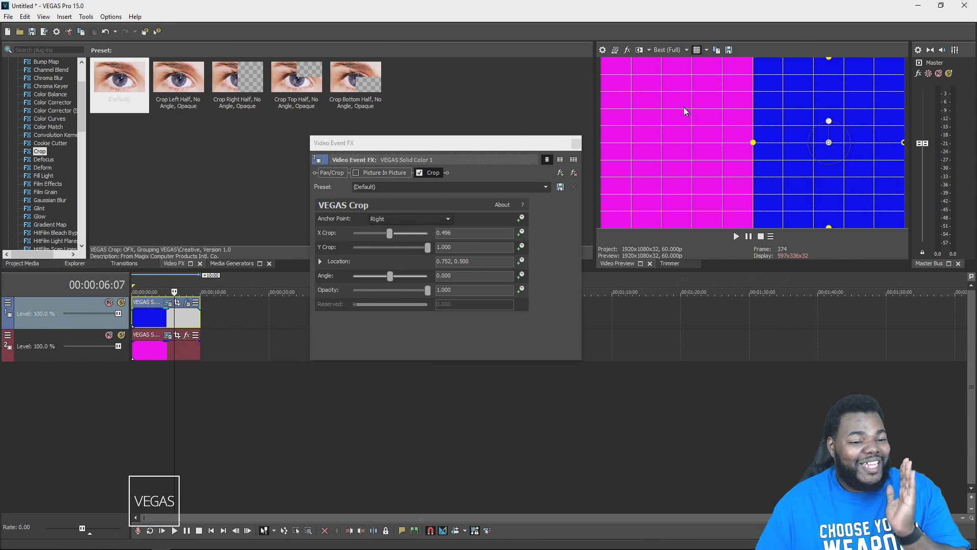
- Swap the grid for safe-area guides, turn overlays off, and re-enable Picture In Picture
{"action": "left_click", "coordinate": [705, 51]}
{"action": "left_click", "coordinate": [706, 50]}
{"action": "left_click", "coordinate": [706, 50]}
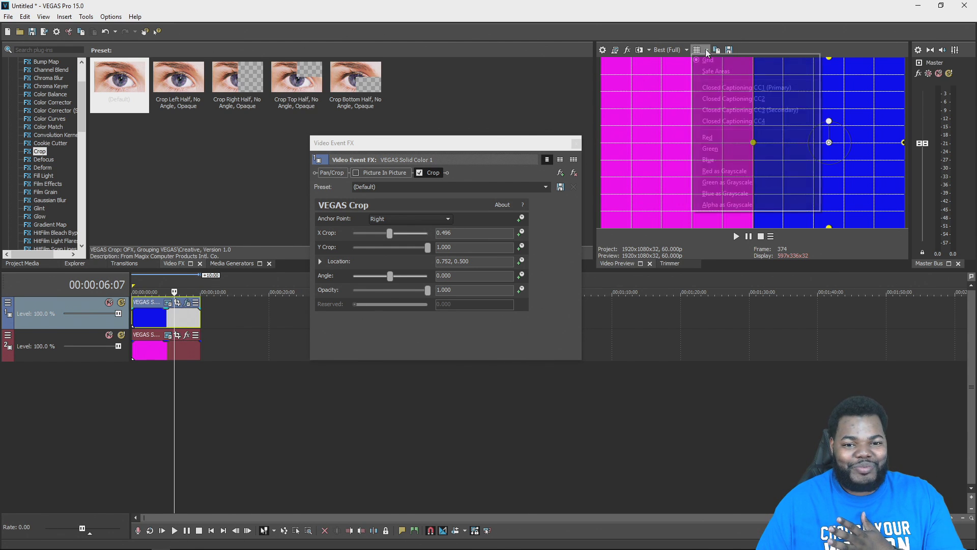
{"action": "left_click", "coordinate": [716, 71]}
{"action": "left_click", "coordinate": [696, 50]}
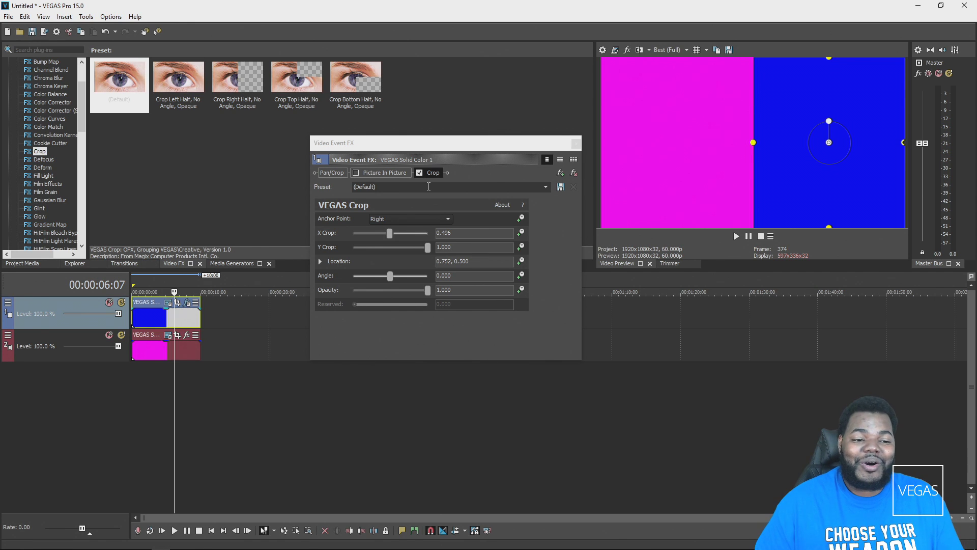
{"action": "left_click", "coordinate": [356, 174]}
{"action": "left_click", "coordinate": [356, 173]}
- Turn the Picture In Picture effect back off so blue covers the preview
{"action": "left_click", "coordinate": [356, 173]}
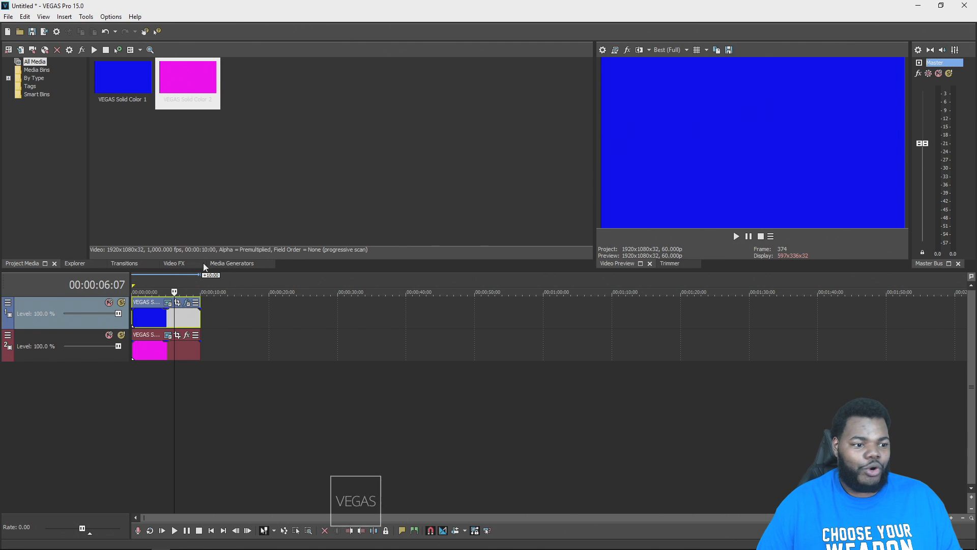
- Undock Media Generators, Transitions and Explorer, leaving Explorer and Transitions sharing one floating dock
{"action": "left_click", "coordinate": [234, 263]}
{"action": "left_click_drag", "start_coordinate": [234, 266], "coordinate": [448, 41]}
{"action": "left_click", "coordinate": [124, 263]}
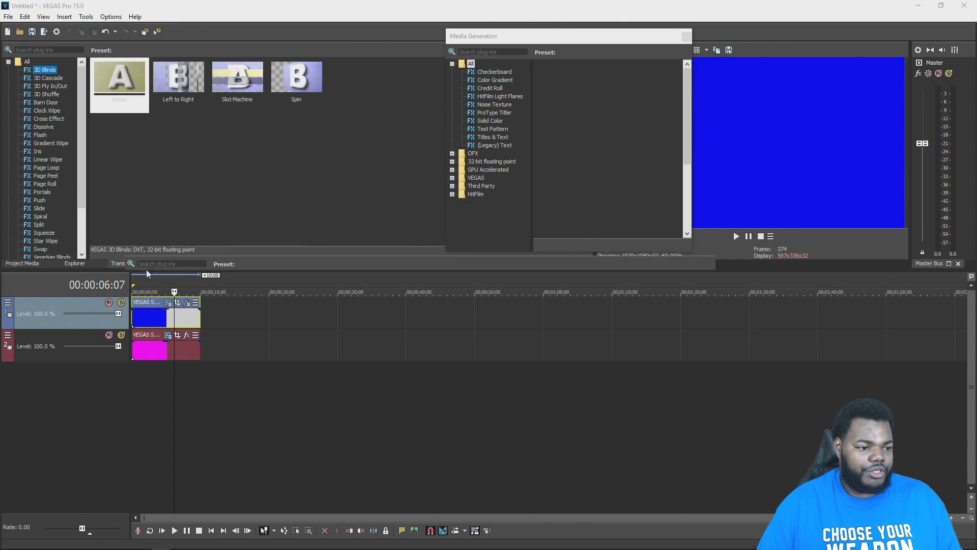
{"action": "left_click_drag", "start_coordinate": [125, 263], "coordinate": [282, 285]}
{"action": "left_click", "coordinate": [121, 263]}
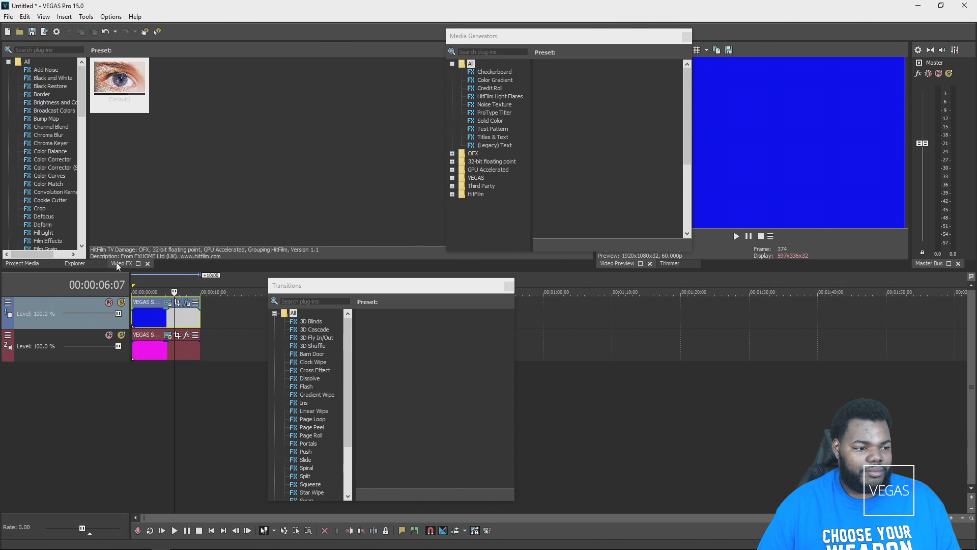
{"action": "left_click_drag", "start_coordinate": [75, 263], "coordinate": [424, 308]}
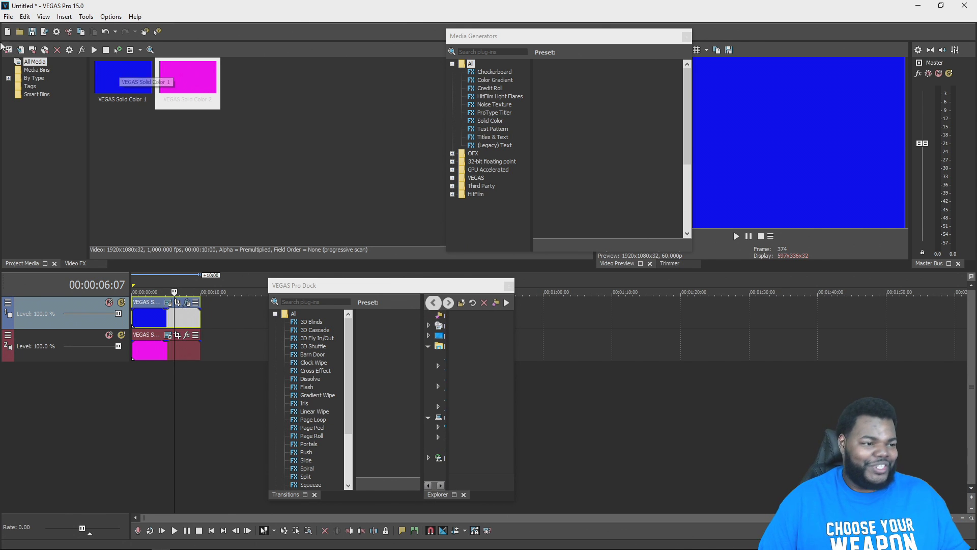
- Apply View > Window Layouts > Default Layout to redock all panels
{"action": "left_click", "coordinate": [44, 17]}
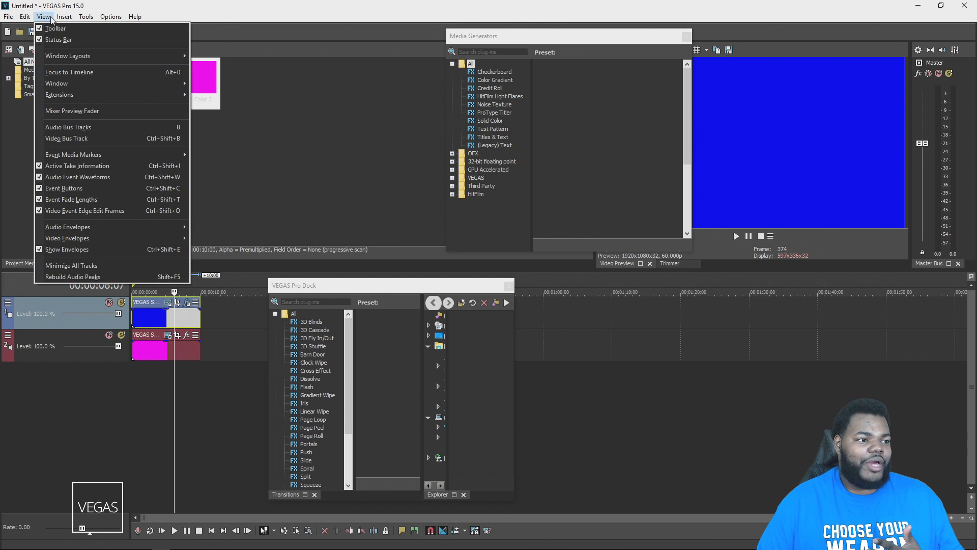
{"action": "mouse_move", "coordinate": [66, 18]}
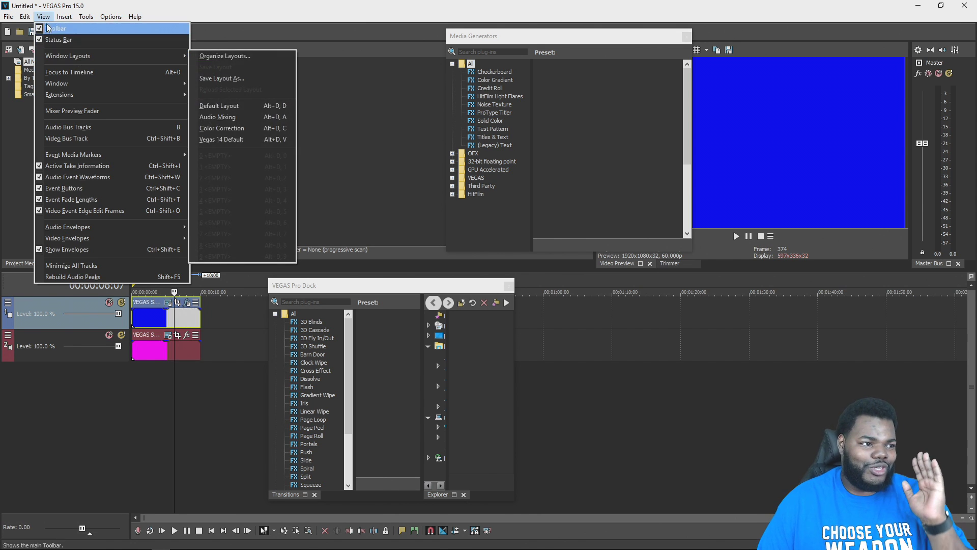
{"action": "mouse_move", "coordinate": [84, 61]}
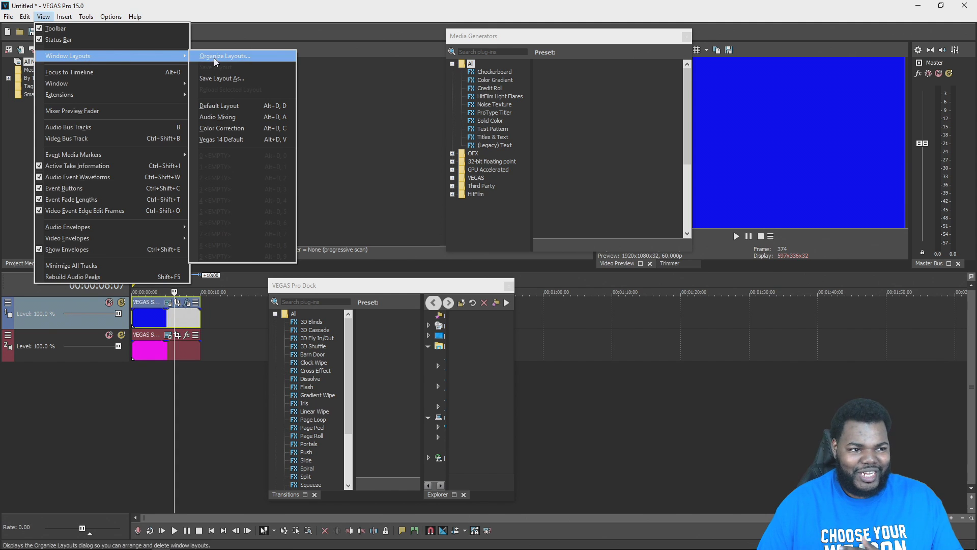
{"action": "left_click", "coordinate": [273, 107]}
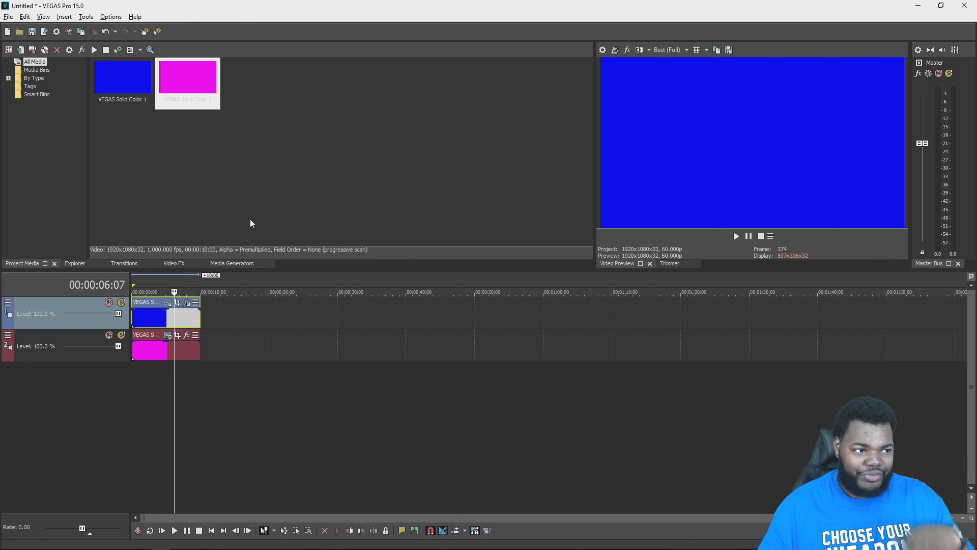
- Open the Options menu
{"action": "left_click", "coordinate": [103, 16]}
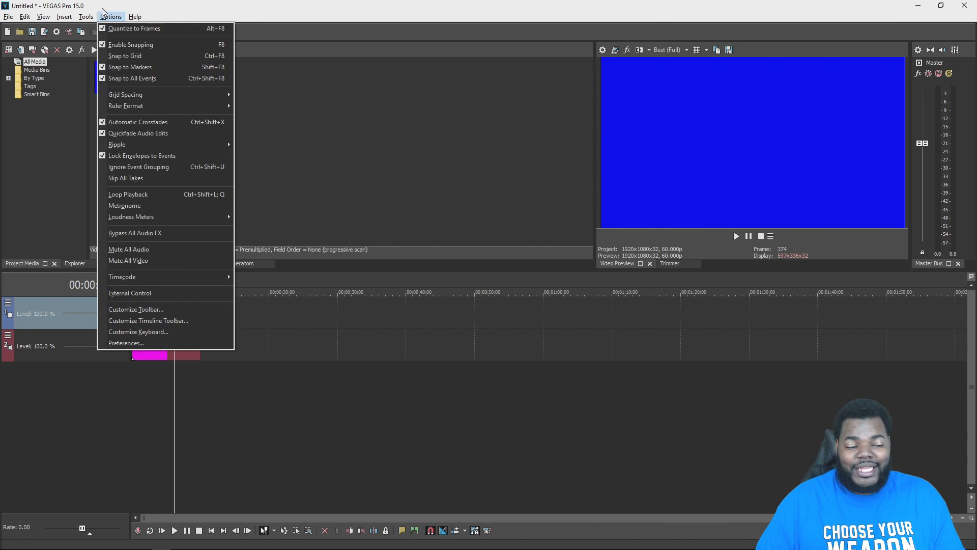
- Restore all Display preferences to their defaults and restart VEGAS with a fresh project
{"action": "left_click", "coordinate": [153, 343]}
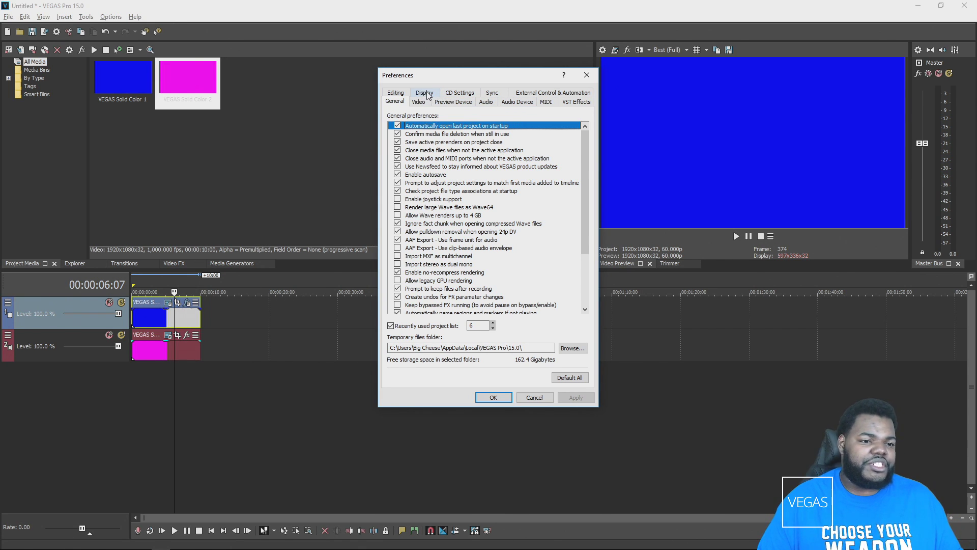
{"action": "left_click", "coordinate": [425, 92]}
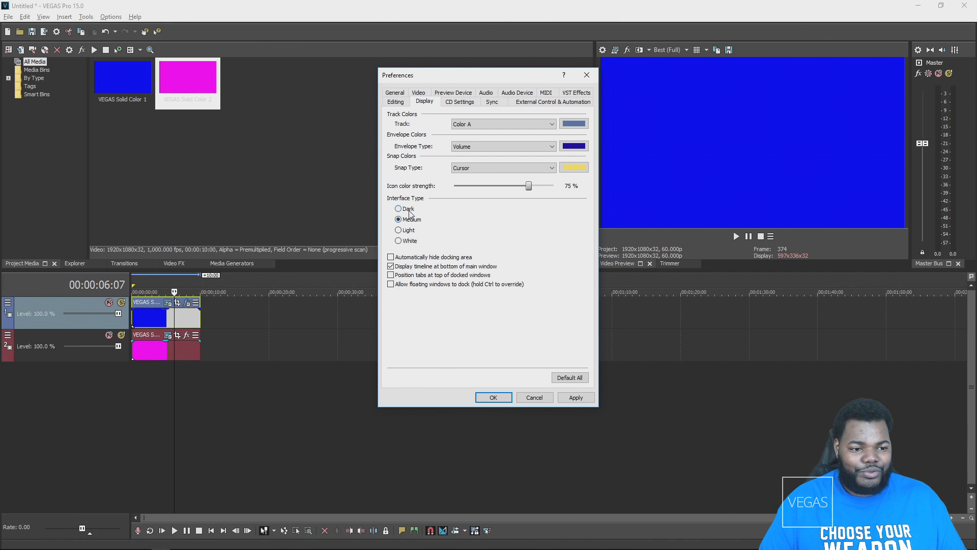
{"action": "left_click", "coordinate": [563, 378]}
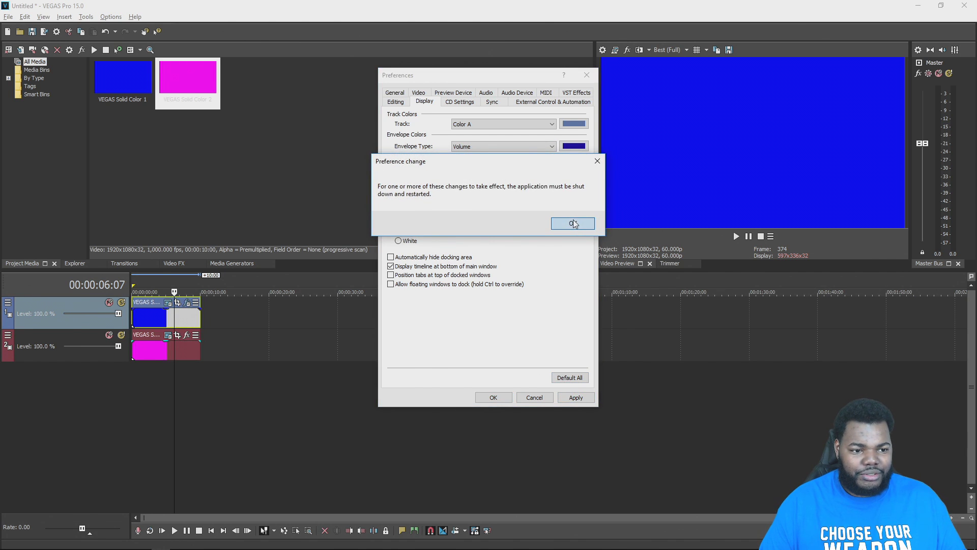
{"action": "left_click", "coordinate": [573, 222]}
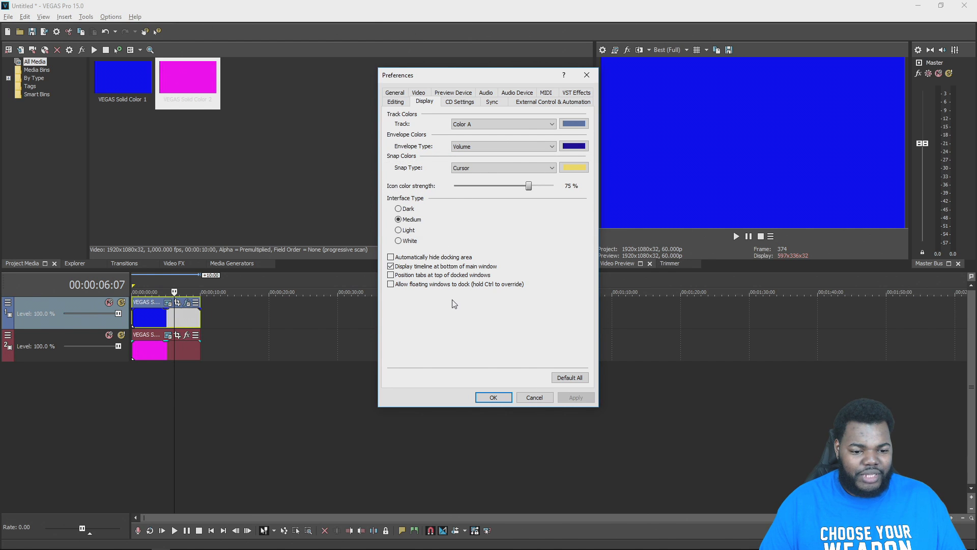
{"action": "left_click", "coordinate": [492, 397]}
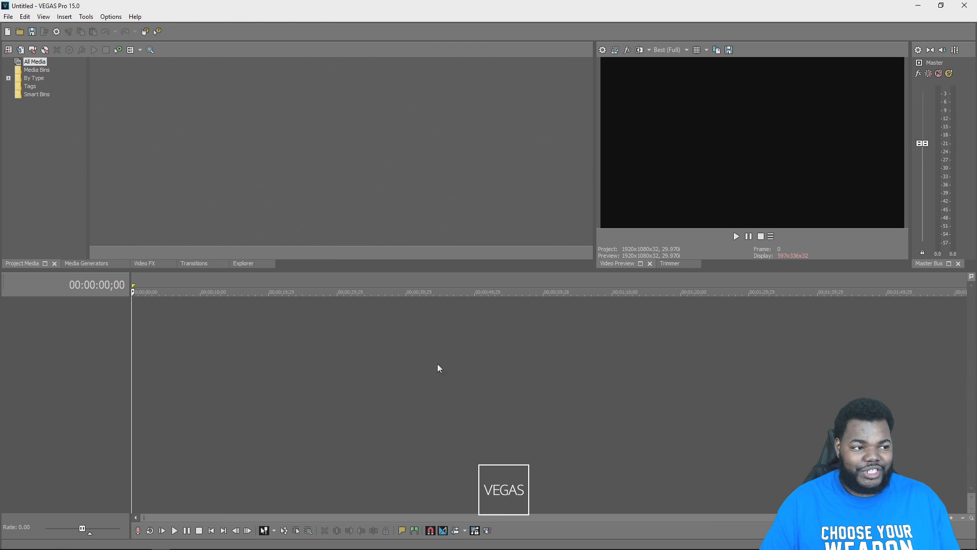
- Set the Display preference Interface Type to Dark and restart VEGAS
{"action": "left_click", "coordinate": [111, 17]}
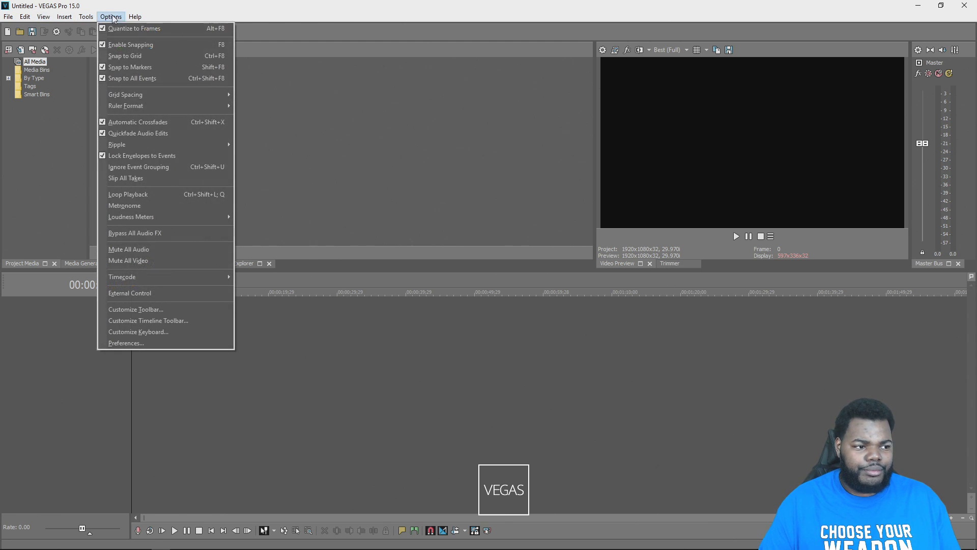
{"action": "left_click", "coordinate": [155, 343]}
{"action": "left_click", "coordinate": [430, 94]}
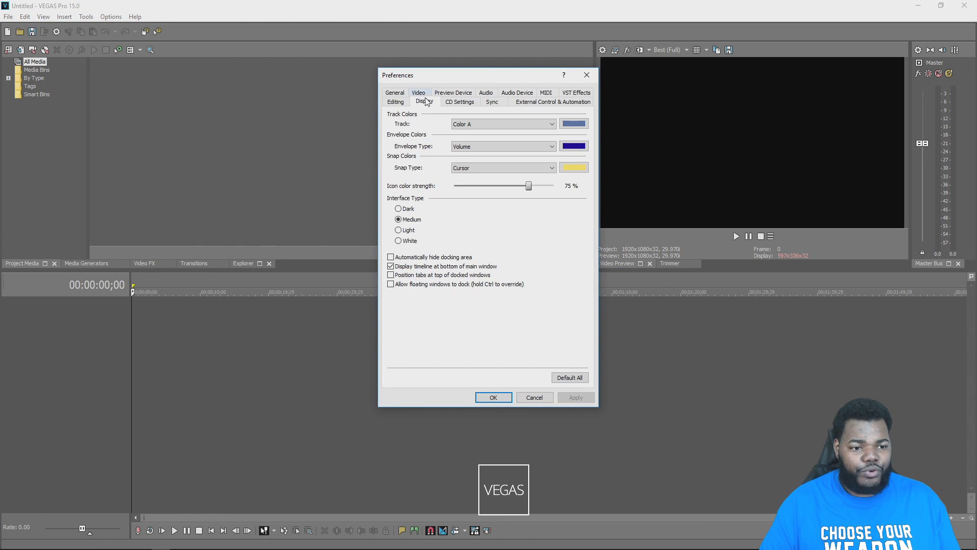
{"action": "left_click", "coordinate": [409, 231]}
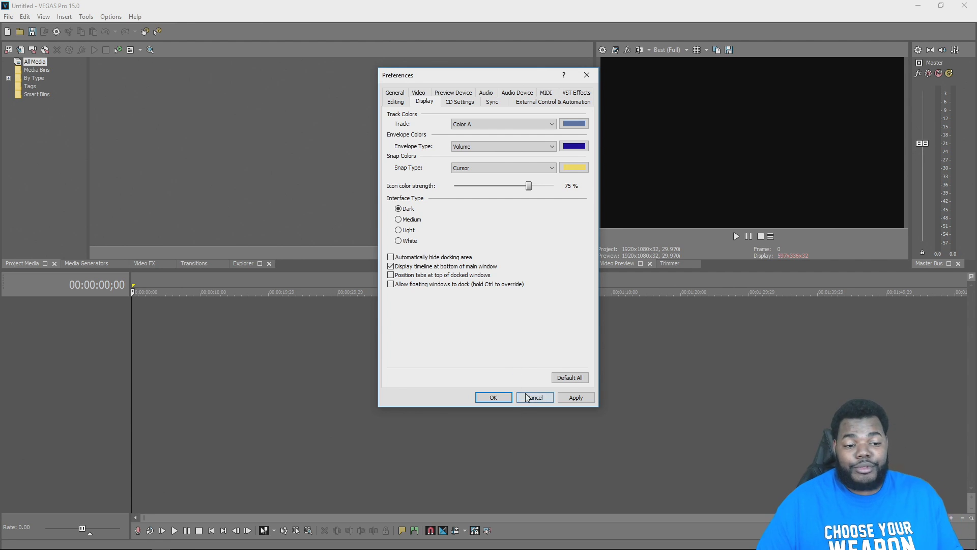
{"action": "left_click", "coordinate": [507, 397]}
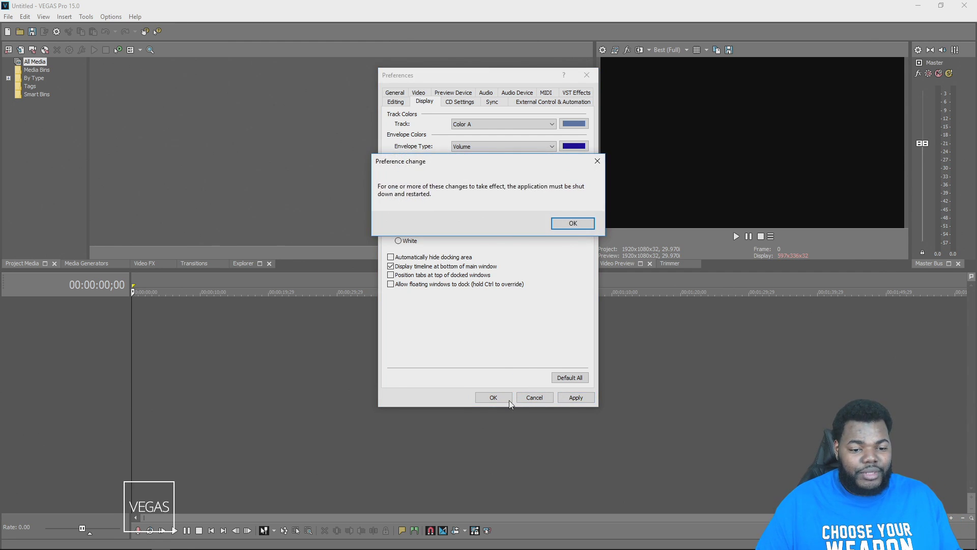
{"action": "left_click", "coordinate": [583, 224]}
{"action": "left_click", "coordinate": [496, 398]}
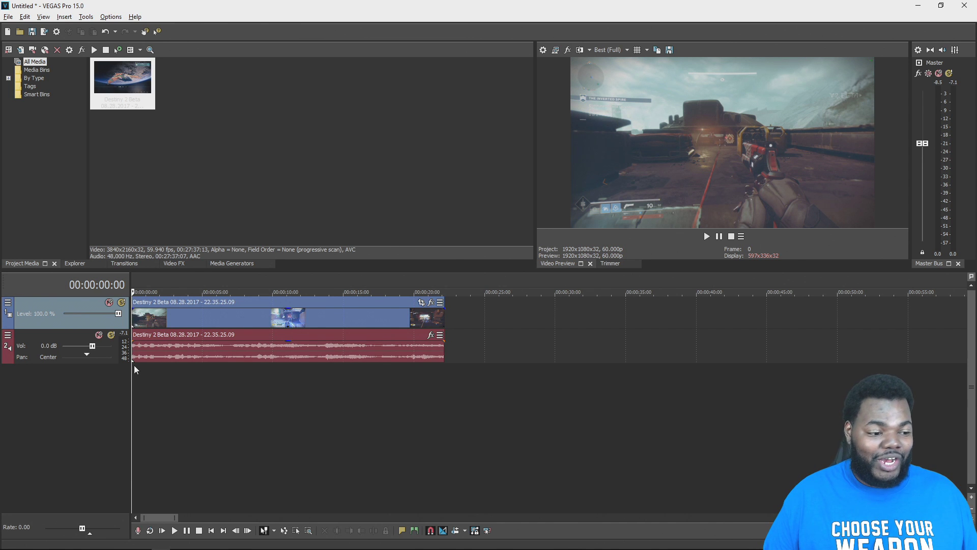
- Play the Destiny 2 gameplay clip and pause it at 00:00:11:27
{"action": "key", "text": "space"}
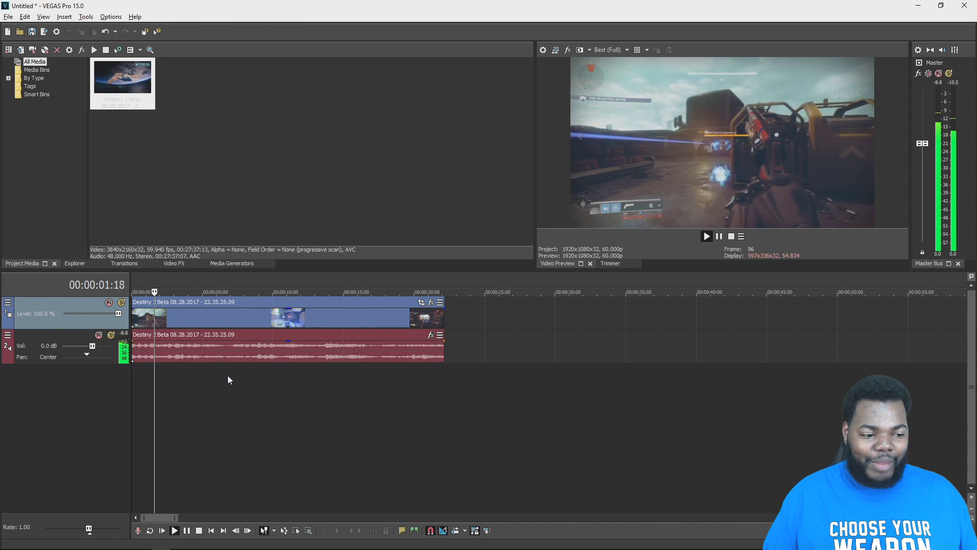
{"action": "key", "text": "space"}
{"action": "key", "text": "space"}
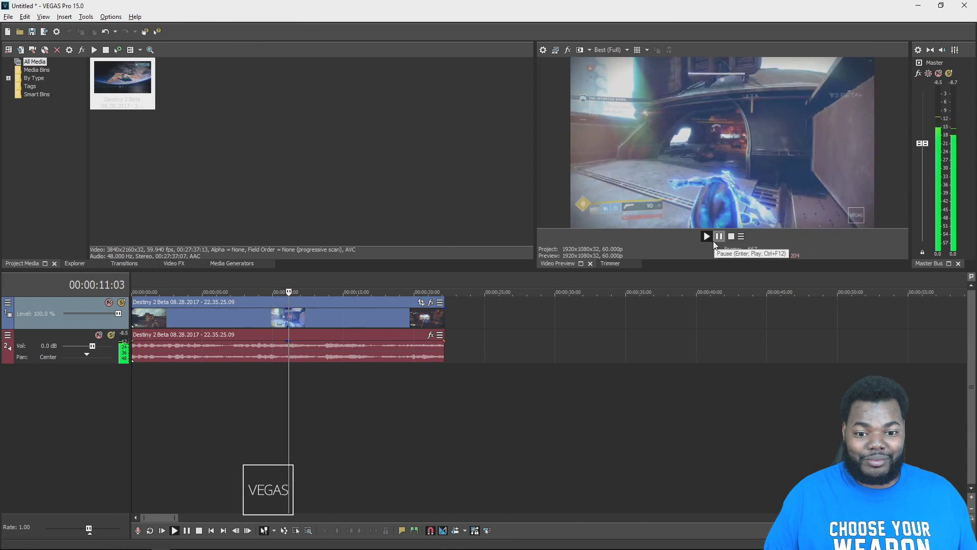
{"action": "left_click", "coordinate": [718, 236]}
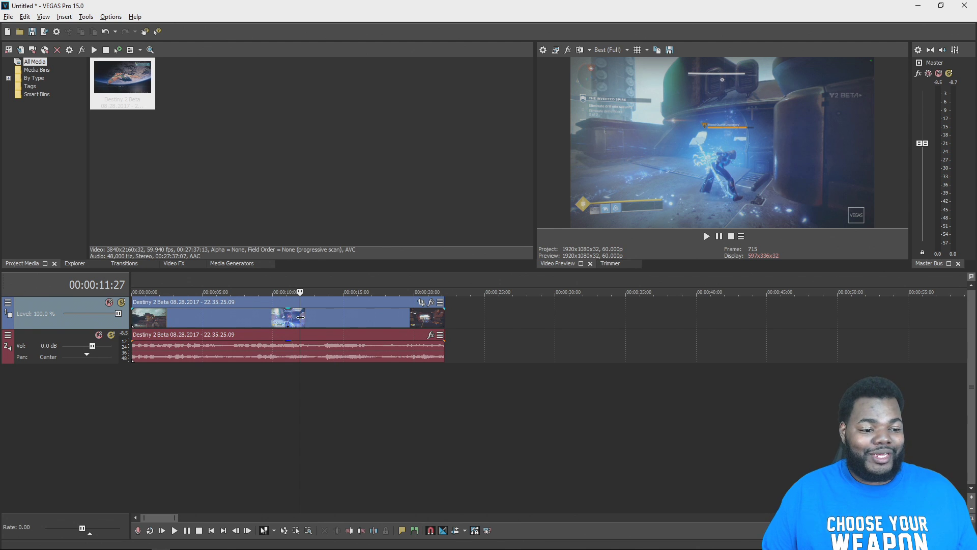
- Insert a Freeze Frame at Cursor on the gameplay video at 00:00:11:27 and play it back
{"action": "right_click", "coordinate": [300, 317]}
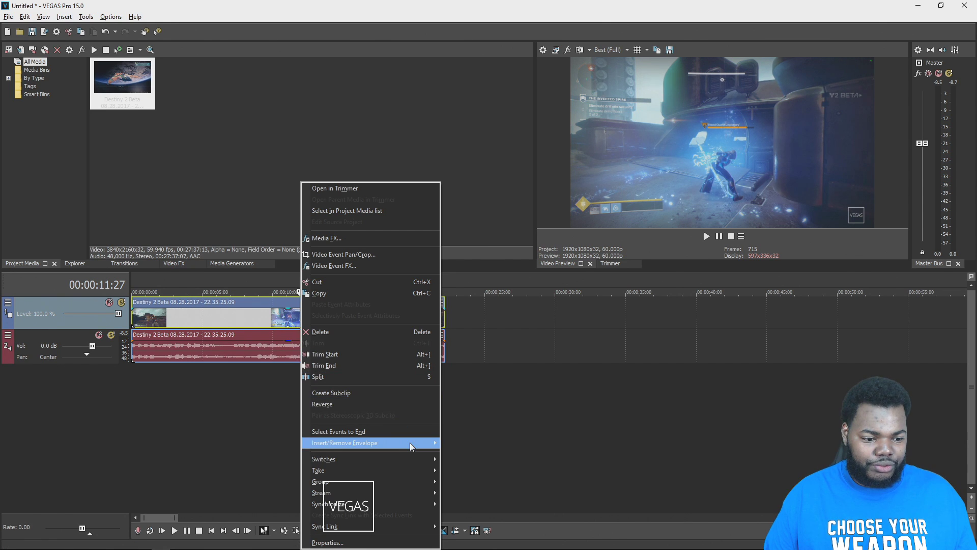
{"action": "mouse_move", "coordinate": [413, 446]}
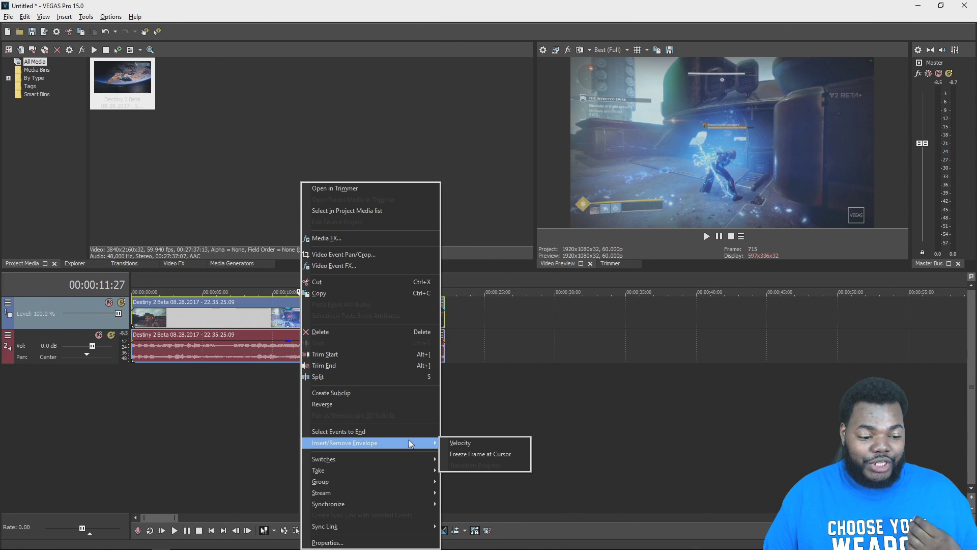
{"action": "left_click", "coordinate": [511, 454]}
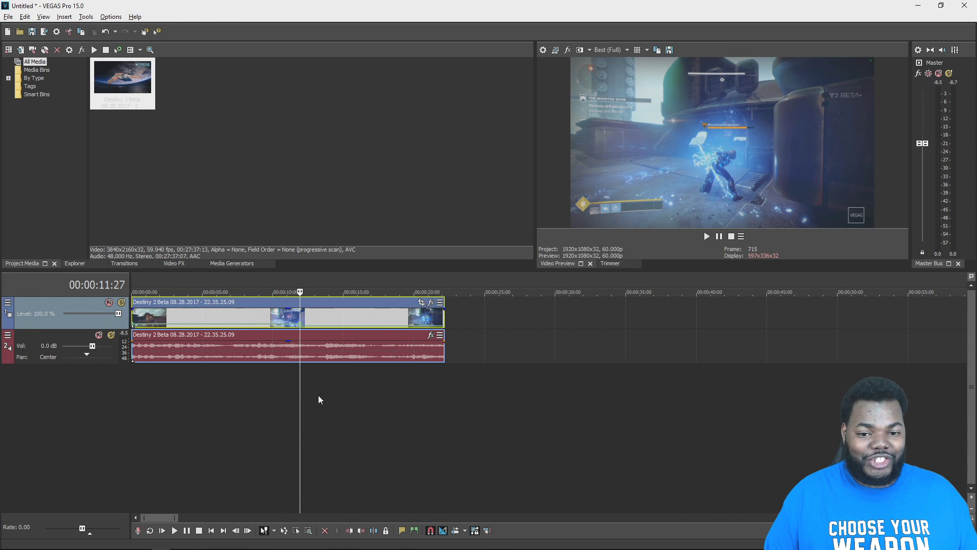
{"action": "key", "text": "space"}
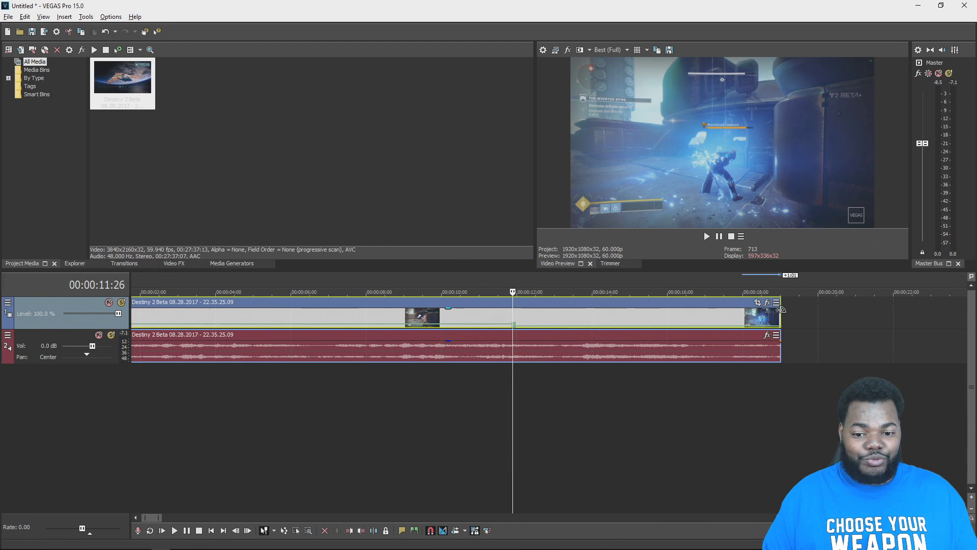
- Drag a fade-out curve onto the end of the gameplay video event and preview it
{"action": "left_click_drag", "start_coordinate": [780, 307], "coordinate": [635, 308]}
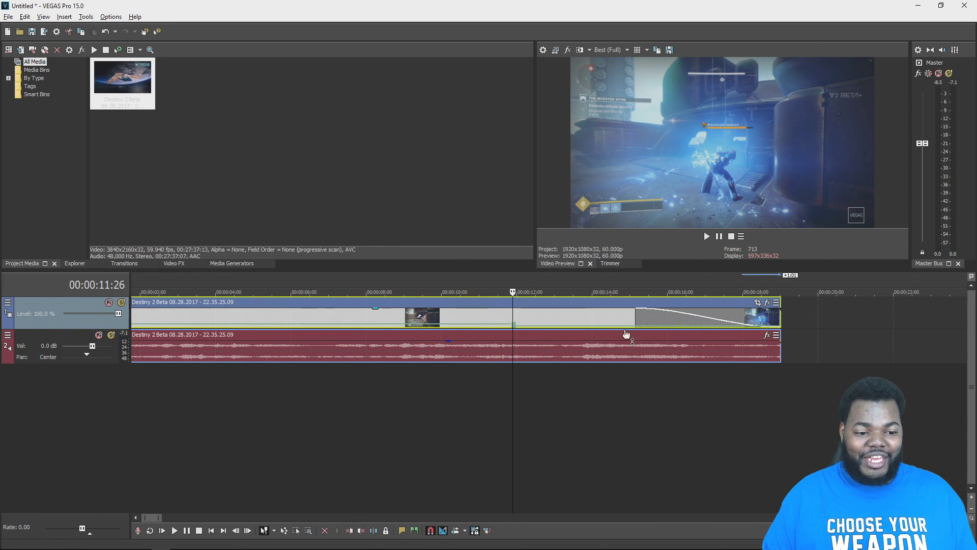
{"action": "left_click", "coordinate": [323, 399]}
{"action": "key", "text": "space"}
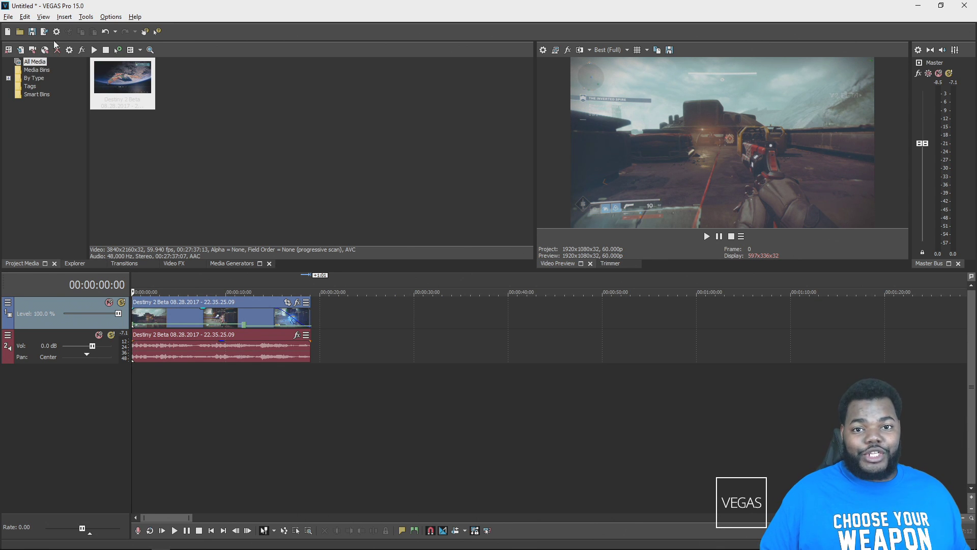
{"action": "left_click", "coordinate": [8, 16]}
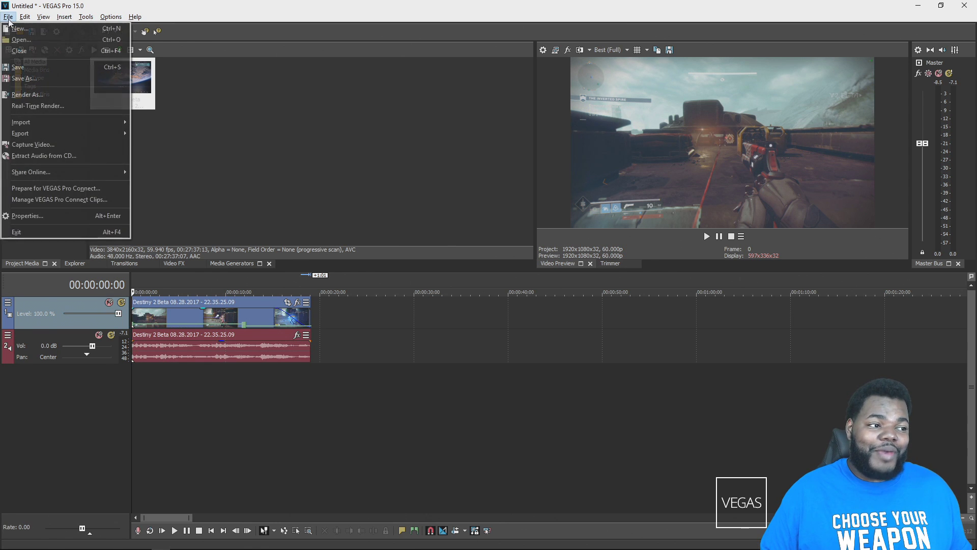
{"action": "mouse_move", "coordinate": [100, 172]}
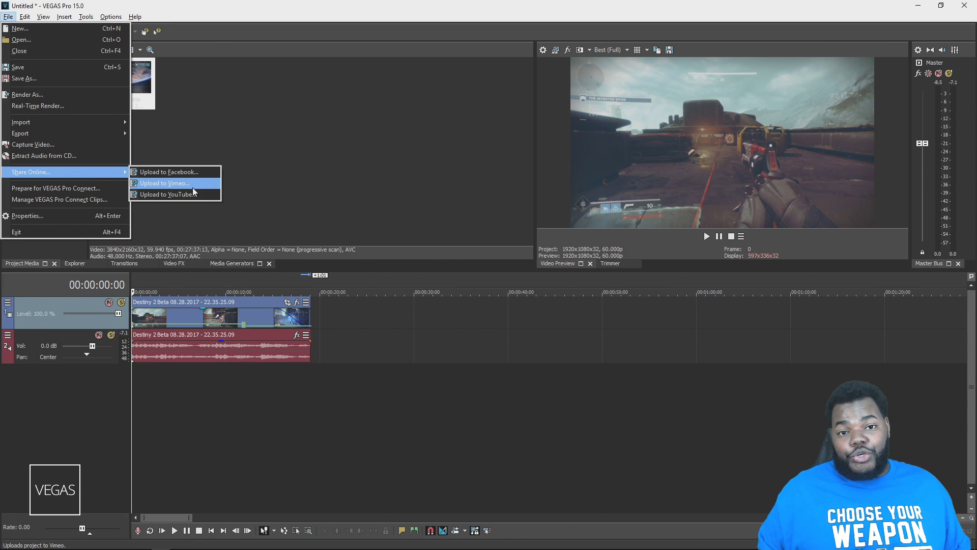
{"action": "left_click", "coordinate": [265, 191]}
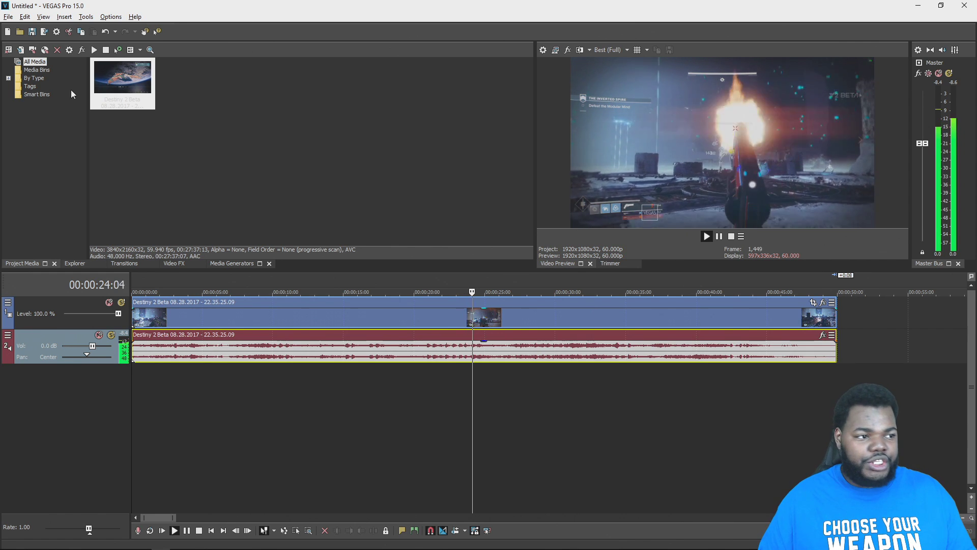
- In Render As, select the MAGIX AVC/AAC MP4 output format
{"action": "left_click", "coordinate": [44, 32]}
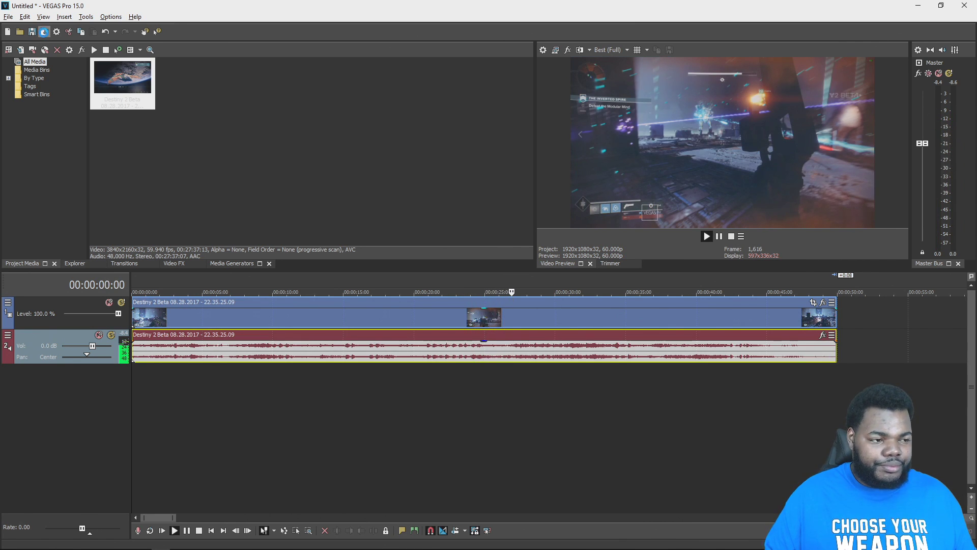
{"action": "left_click_drag", "start_coordinate": [193, 14], "coordinate": [414, 118]}
{"action": "scroll", "coordinate": [286, 184], "scroll_direction": "down", "scroll_amount": 1}
{"action": "scroll", "coordinate": [300, 194], "scroll_direction": "up", "scroll_amount": 2}
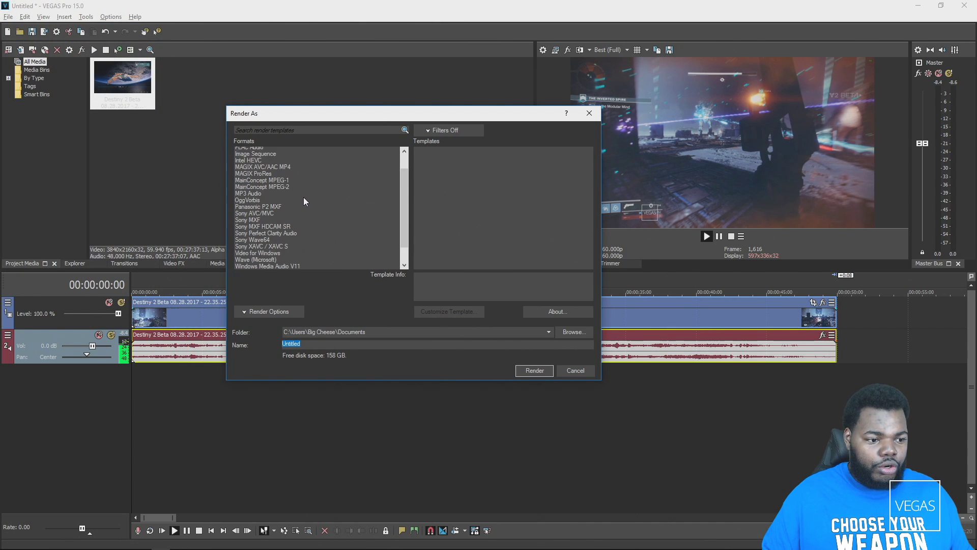
{"action": "scroll", "coordinate": [269, 175], "scroll_direction": "down", "scroll_amount": 2}
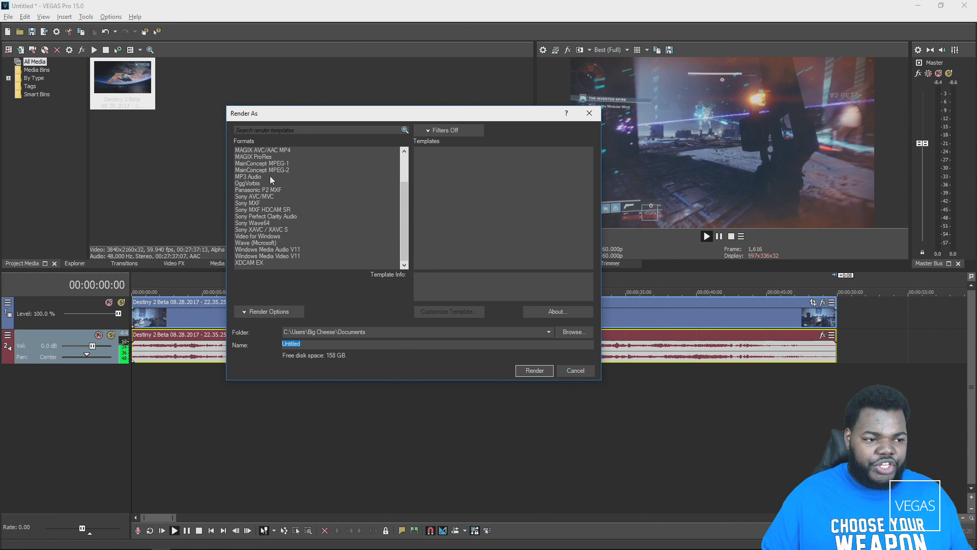
{"action": "scroll", "coordinate": [288, 193], "scroll_direction": "down", "scroll_amount": 1}
{"action": "scroll", "coordinate": [288, 193], "scroll_direction": "up", "scroll_amount": 3}
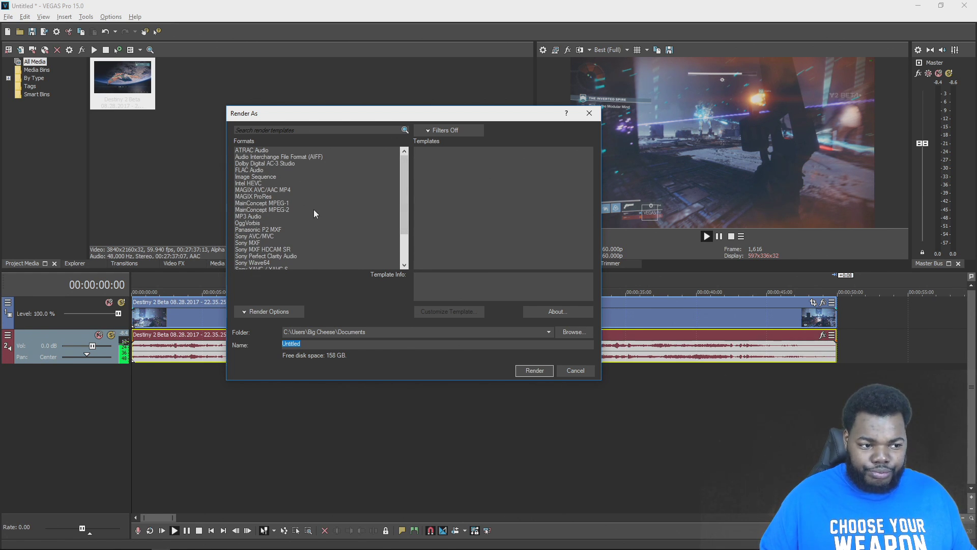
{"action": "left_click", "coordinate": [276, 191]}
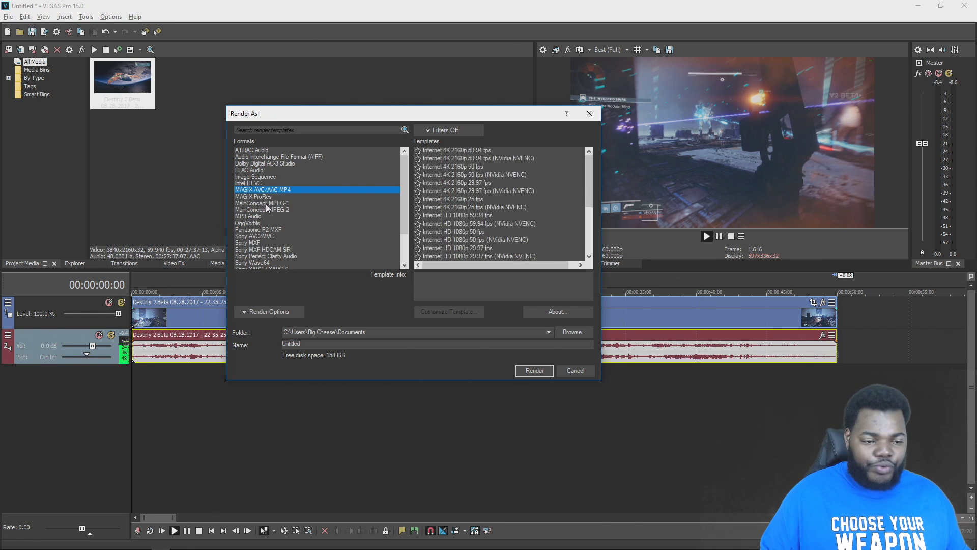
{"action": "left_click", "coordinate": [272, 198]}
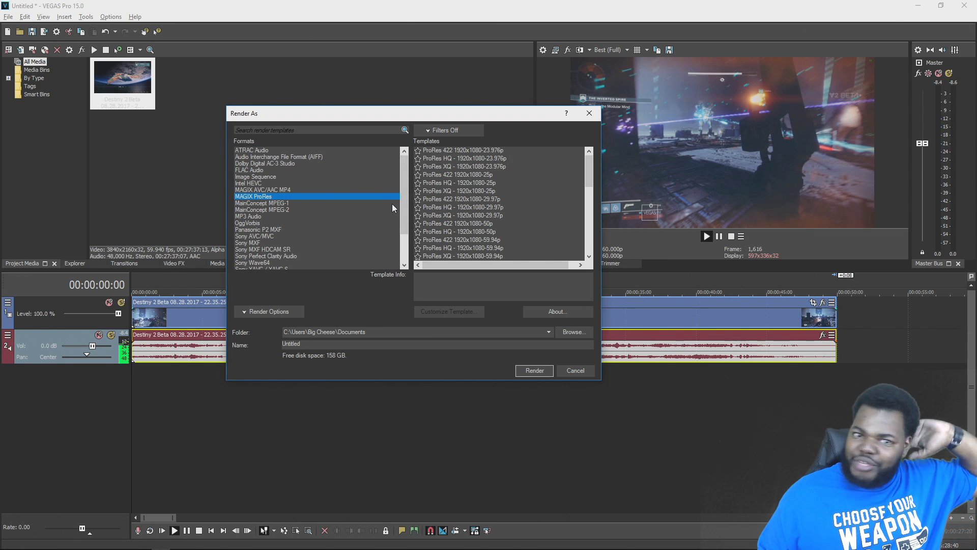
{"action": "left_click", "coordinate": [279, 190]}
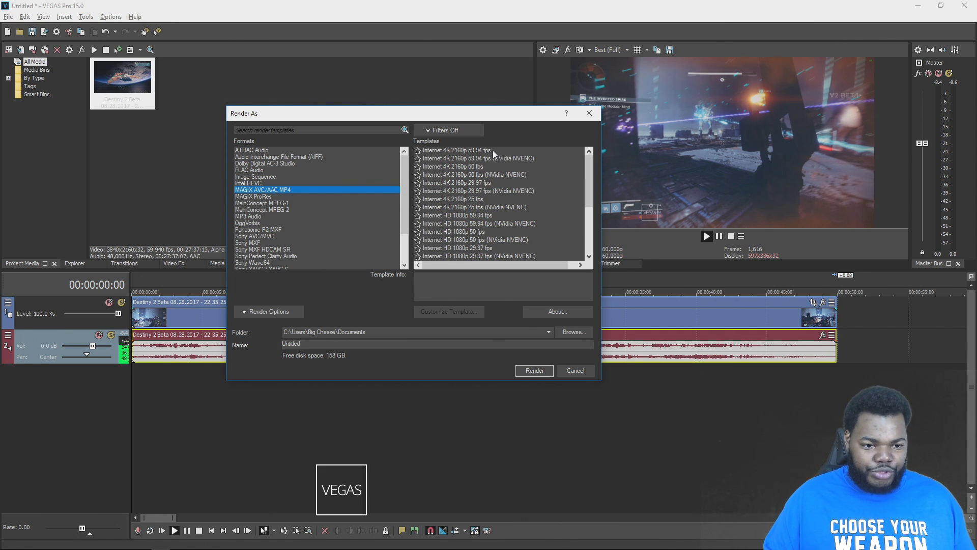
- Choose the Internet HD 1080p 59.94 fps (NVidia NVENC) template and customize it
{"action": "left_click", "coordinate": [529, 158]}
{"action": "scroll", "coordinate": [528, 178], "scroll_direction": "down", "scroll_amount": 1}
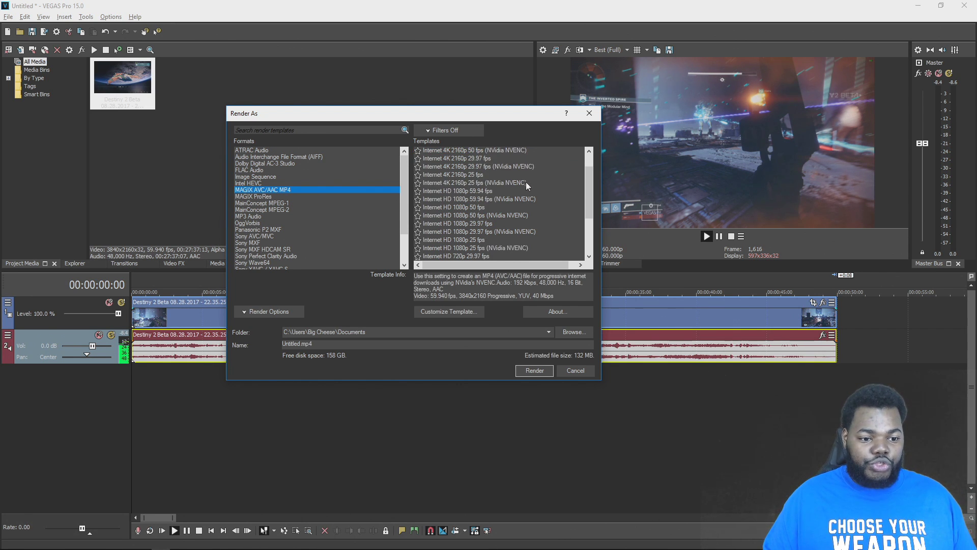
{"action": "left_click", "coordinate": [519, 199]}
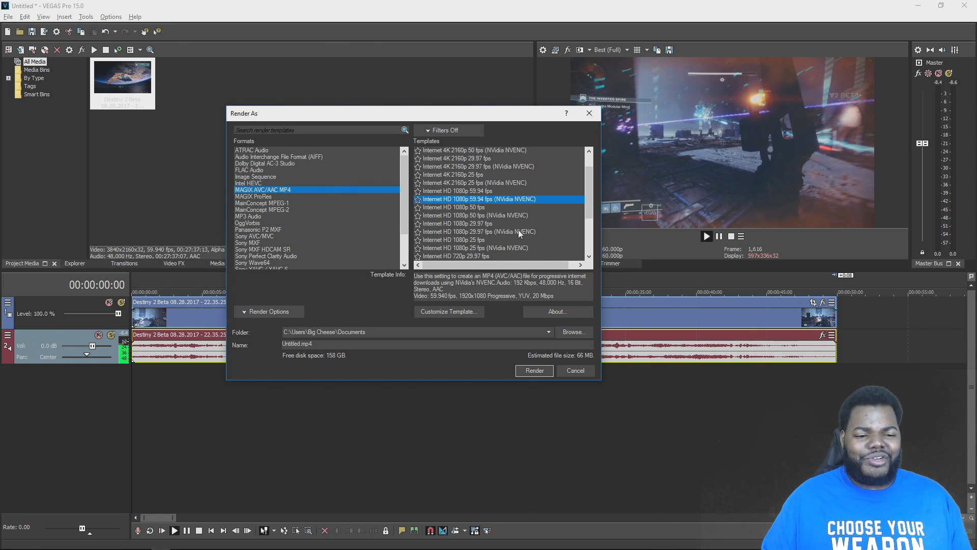
{"action": "left_click", "coordinate": [468, 312]}
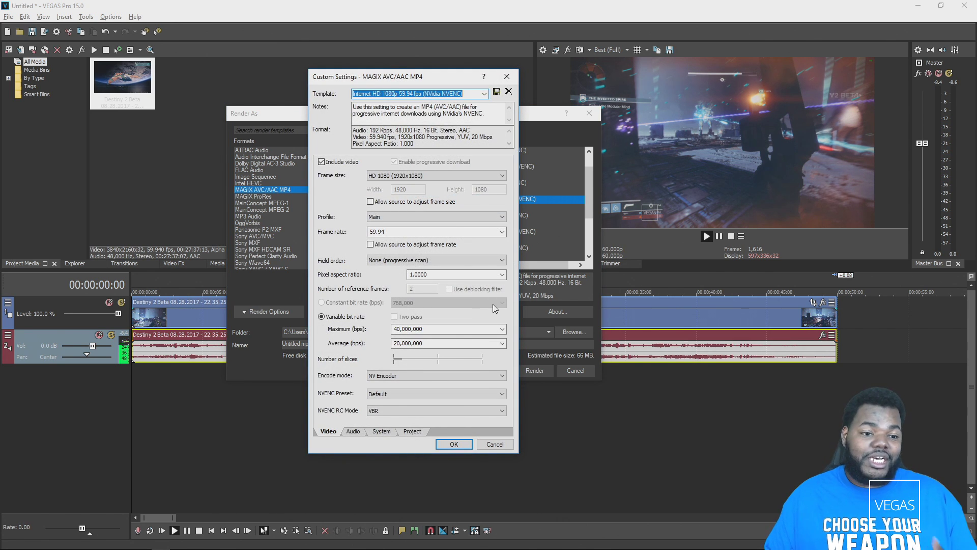
- Keep NV Encoder, set the NVENC preset to High quality and rate control to CBR
{"action": "left_click", "coordinate": [503, 232]}
{"action": "left_click", "coordinate": [502, 232]}
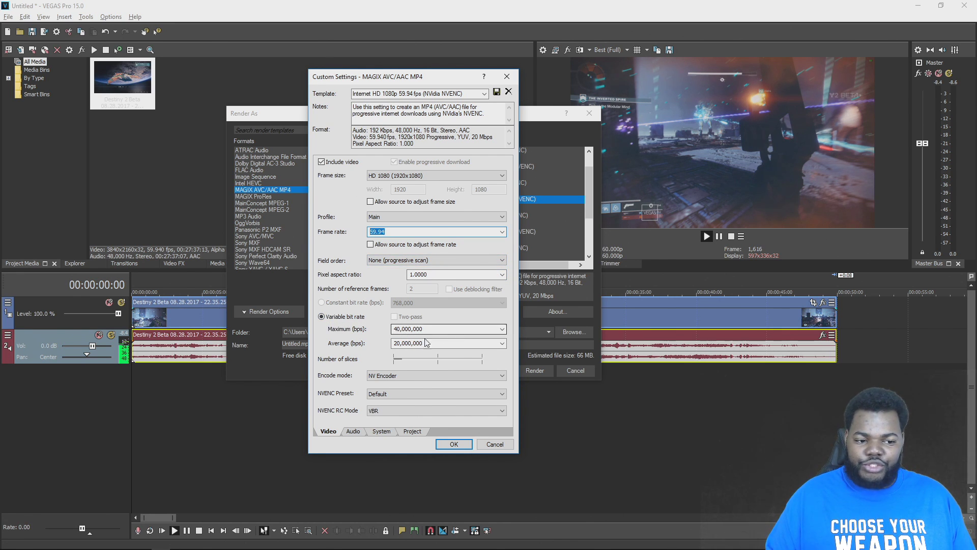
{"action": "left_click", "coordinate": [482, 375]}
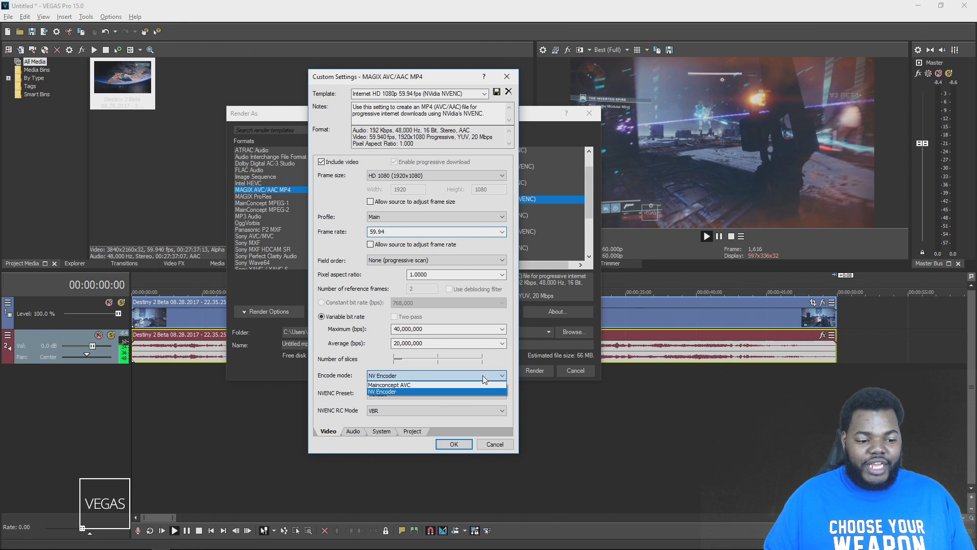
{"action": "left_click", "coordinate": [484, 379]}
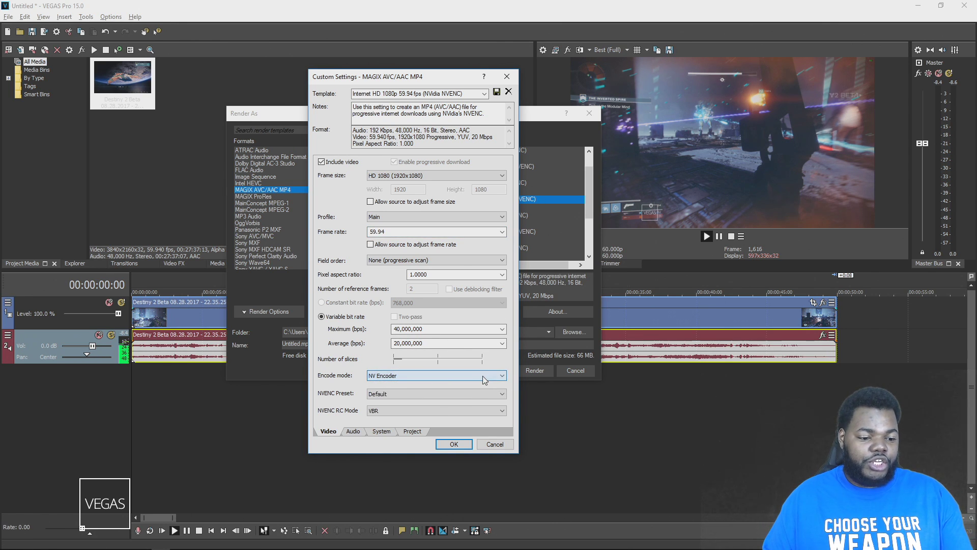
{"action": "left_click", "coordinate": [453, 396]}
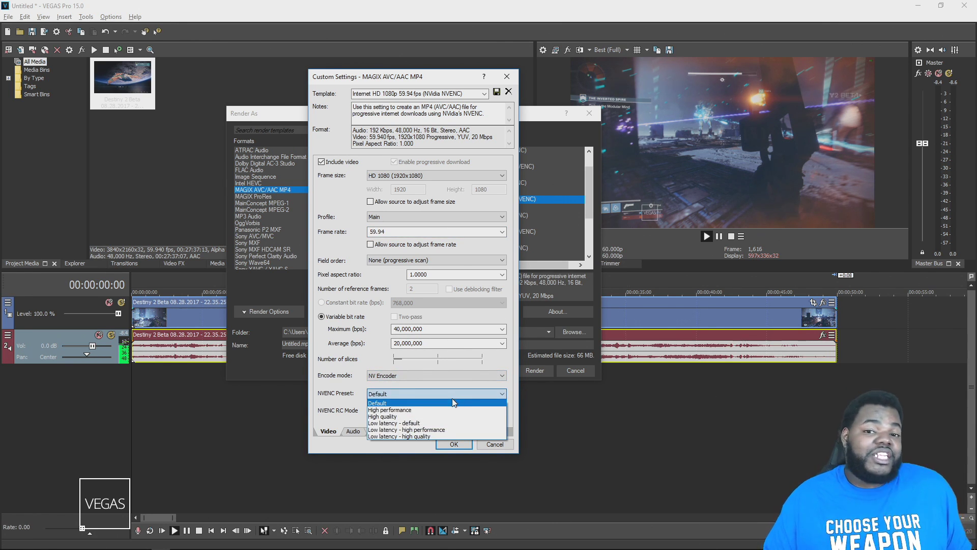
{"action": "left_click", "coordinate": [432, 416]}
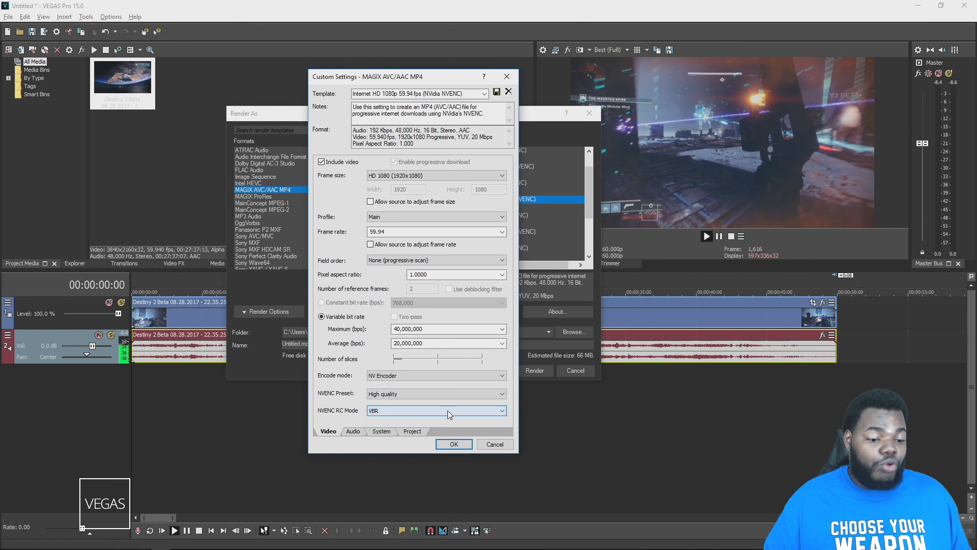
{"action": "left_click", "coordinate": [444, 411]}
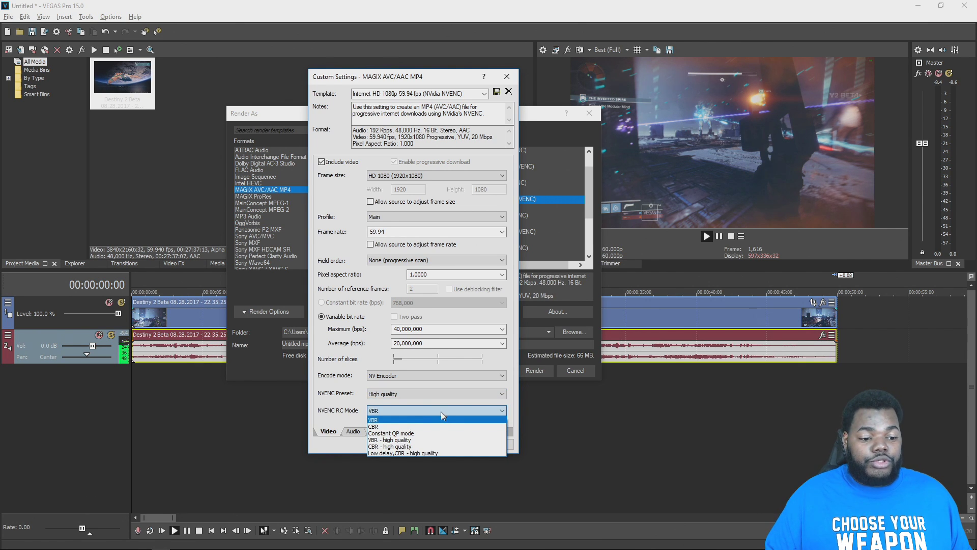
{"action": "left_click", "coordinate": [440, 420]}
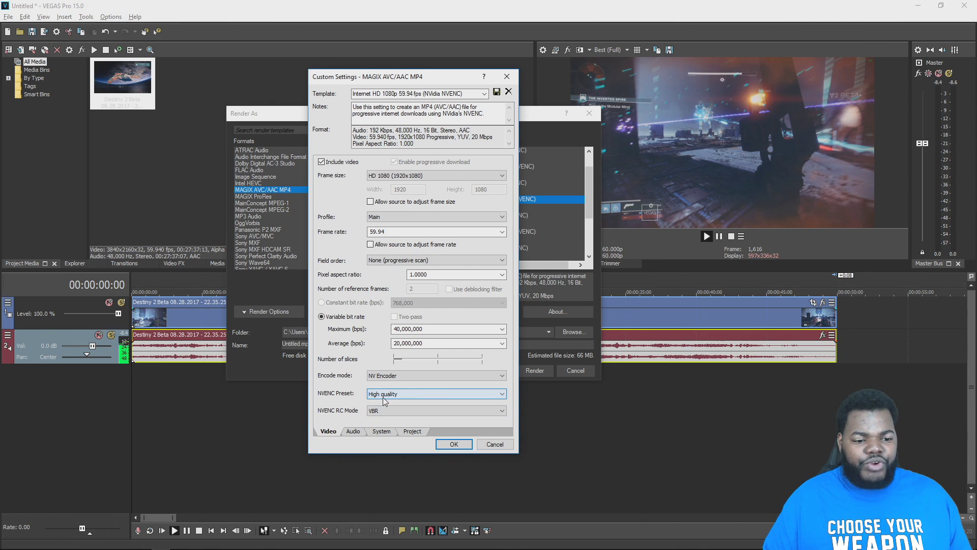
{"action": "left_click", "coordinate": [389, 410]}
{"action": "left_click", "coordinate": [423, 426]}
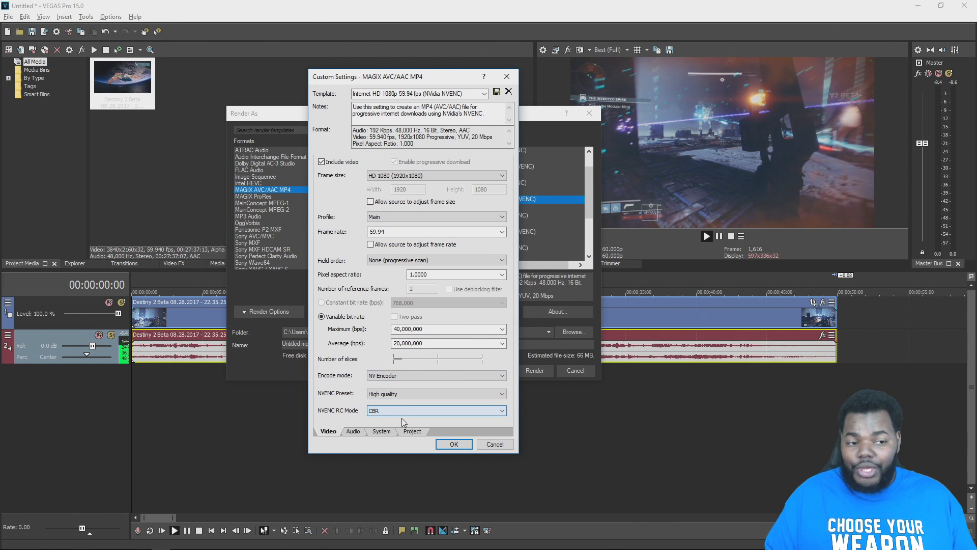
{"action": "left_click", "coordinate": [355, 432]}
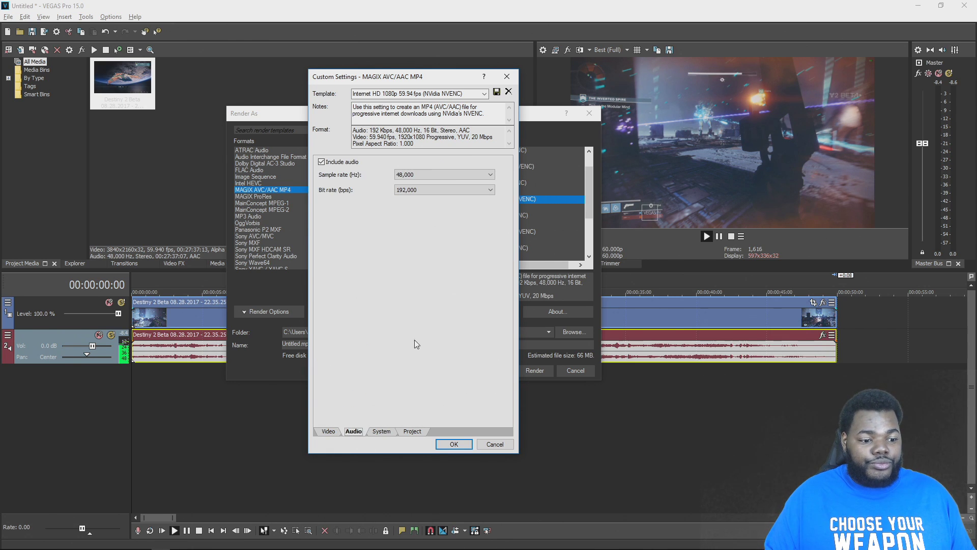
- Set Video rendering quality to Best on the Project page
{"action": "left_click", "coordinate": [390, 431]}
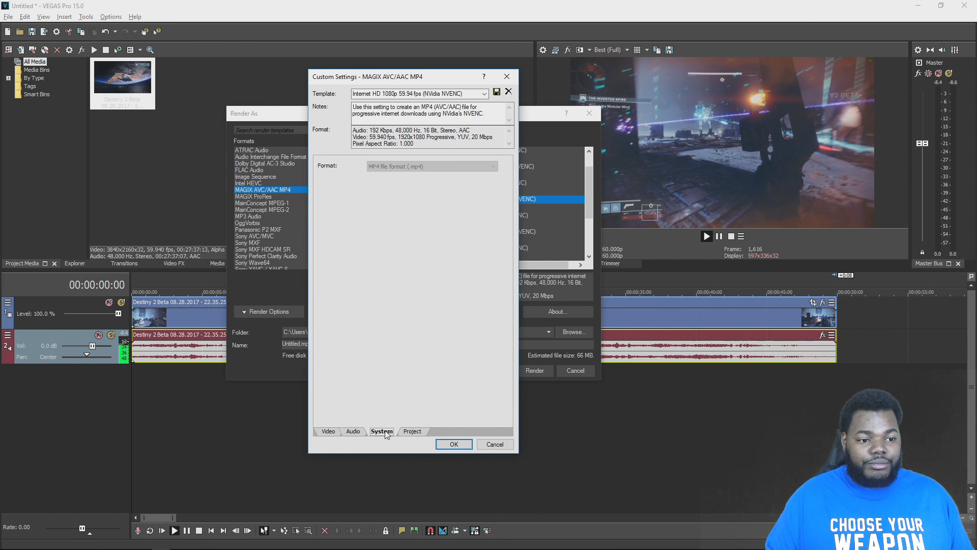
{"action": "left_click", "coordinate": [411, 432]}
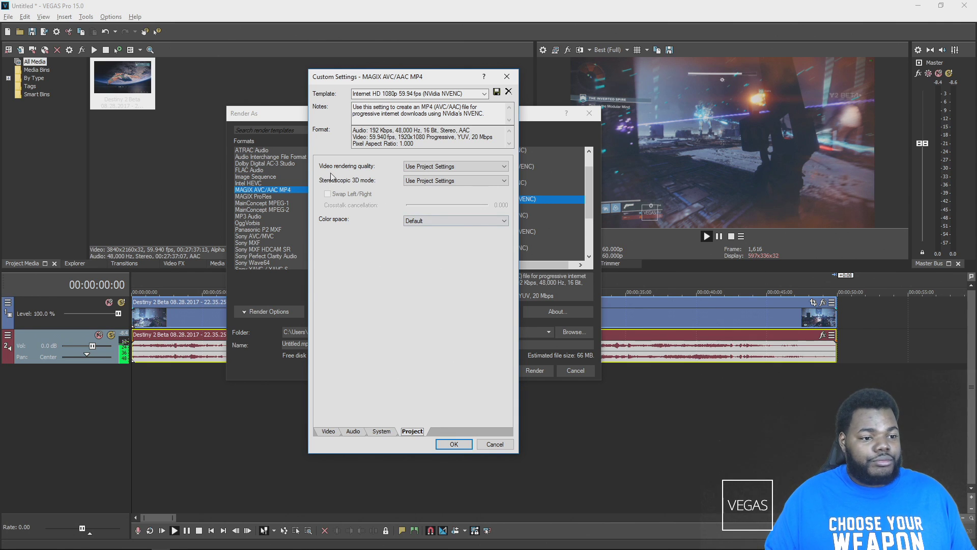
{"action": "left_click", "coordinate": [465, 166]}
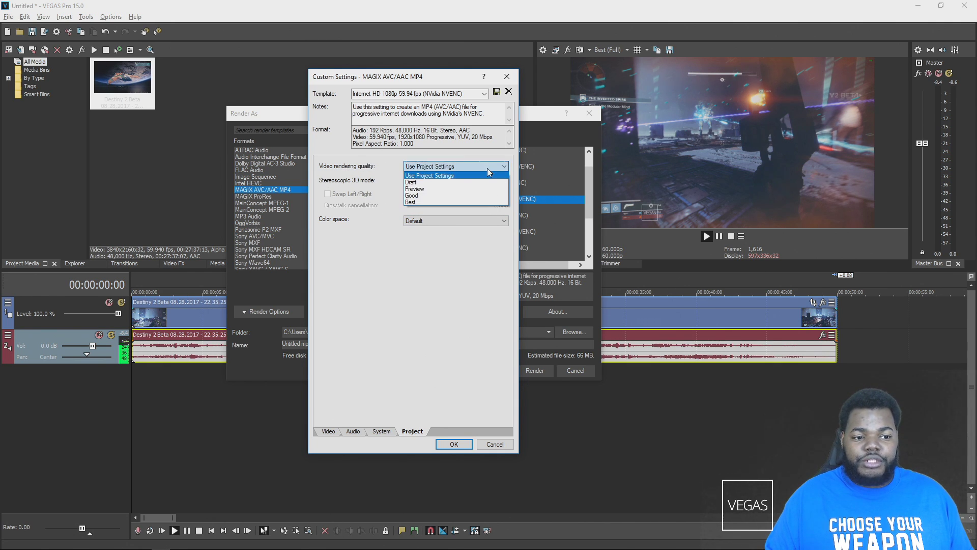
{"action": "left_click", "coordinate": [430, 202]}
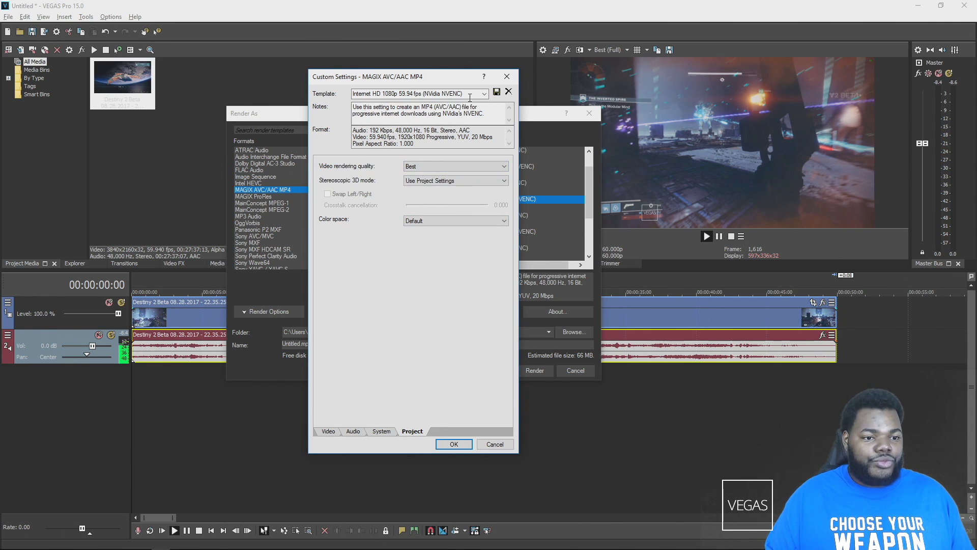
- Save the custom settings as a new template named 108060p
{"action": "left_click", "coordinate": [467, 94]}
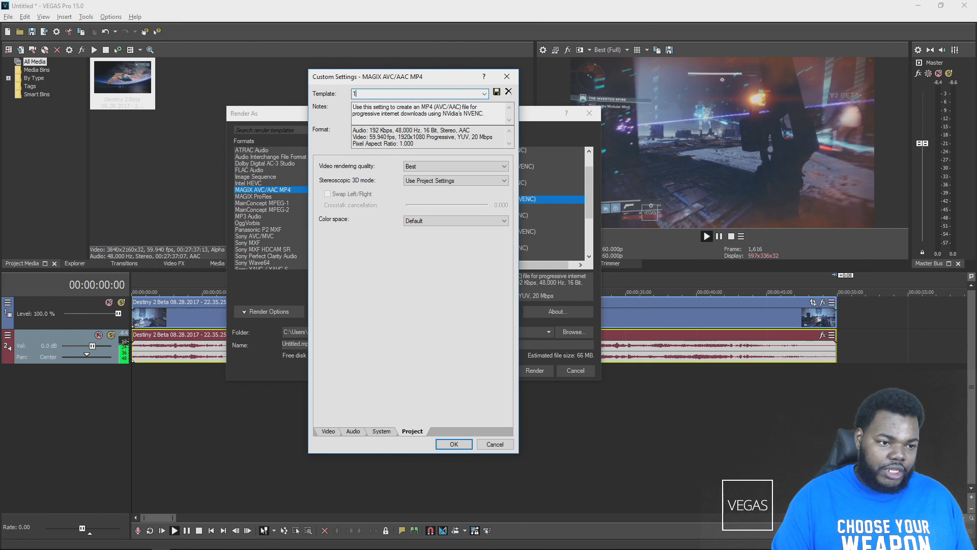
{"action": "type", "text": "08060p"}
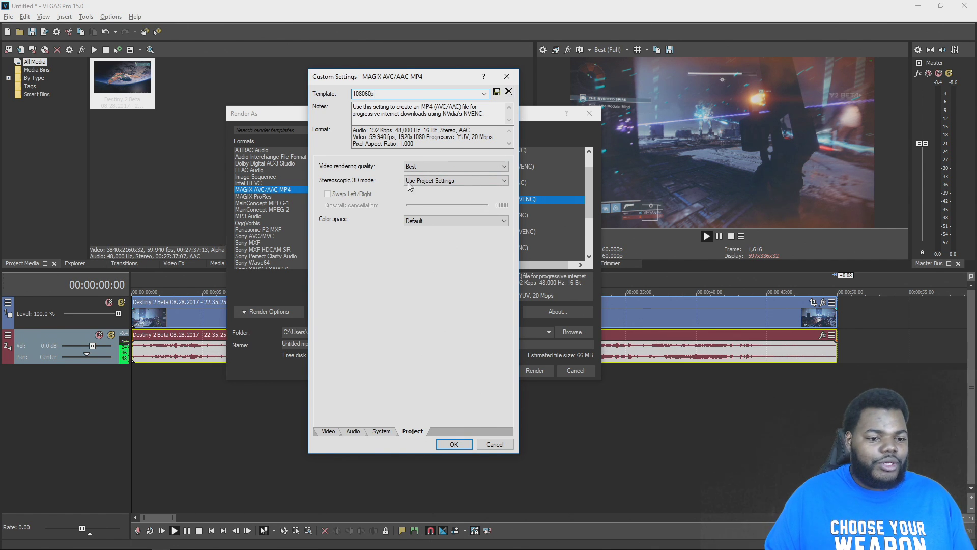
{"action": "left_click", "coordinate": [496, 93]}
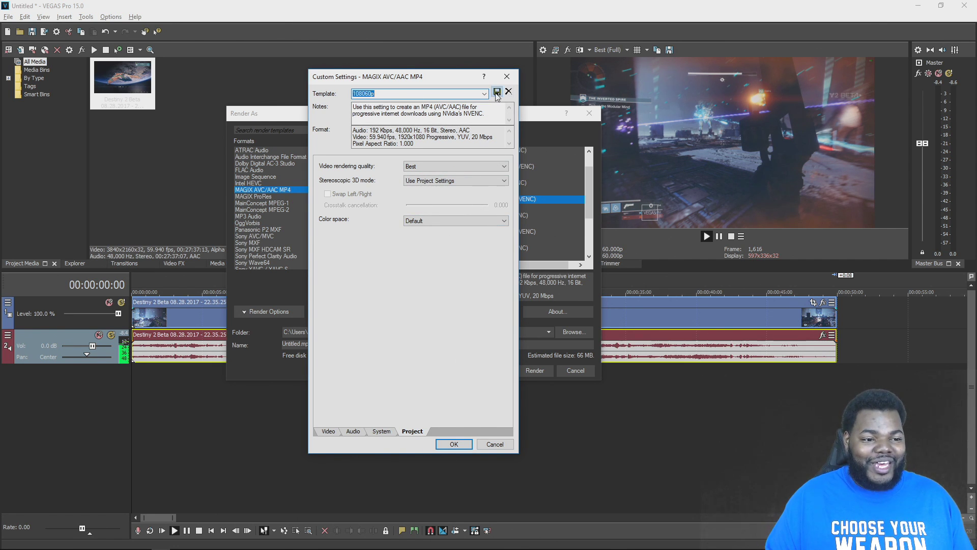
- Favourite the 108060p template, name the output file 'test', and render the clip
{"action": "left_click", "coordinate": [454, 445]}
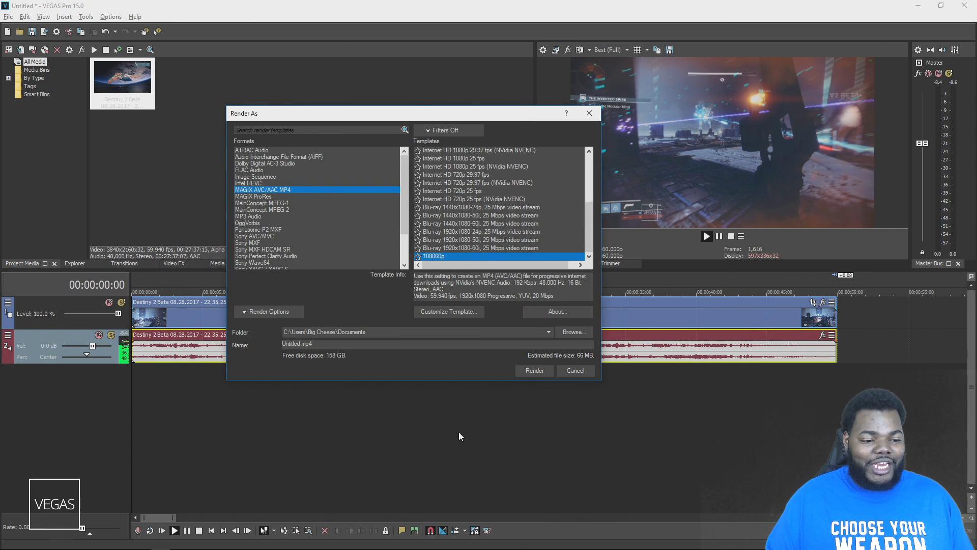
{"action": "left_click", "coordinate": [416, 257]}
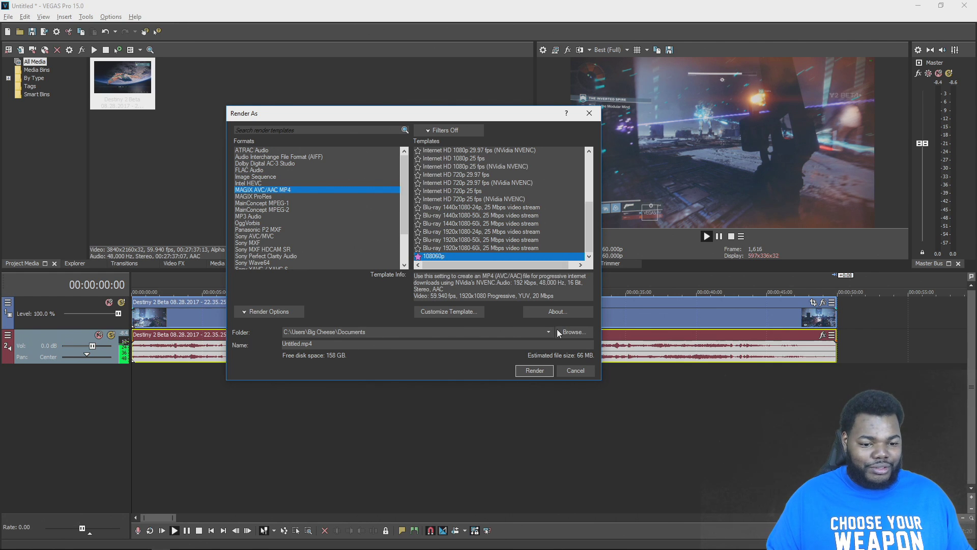
{"action": "left_click", "coordinate": [535, 344]}
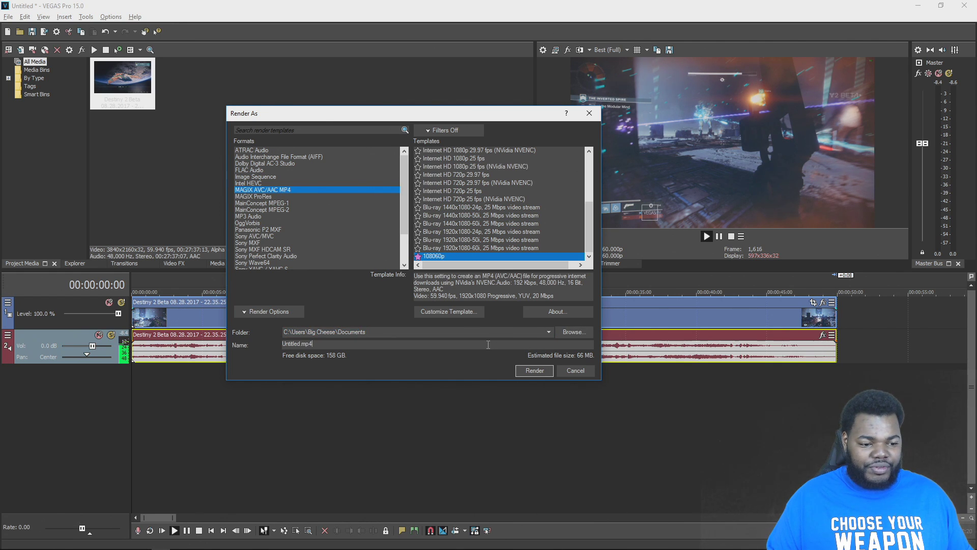
{"action": "left_click_drag", "start_coordinate": [345, 344], "coordinate": [259, 340]}
{"action": "key", "text": "BackSpace"}
{"action": "type", "text": "te"}
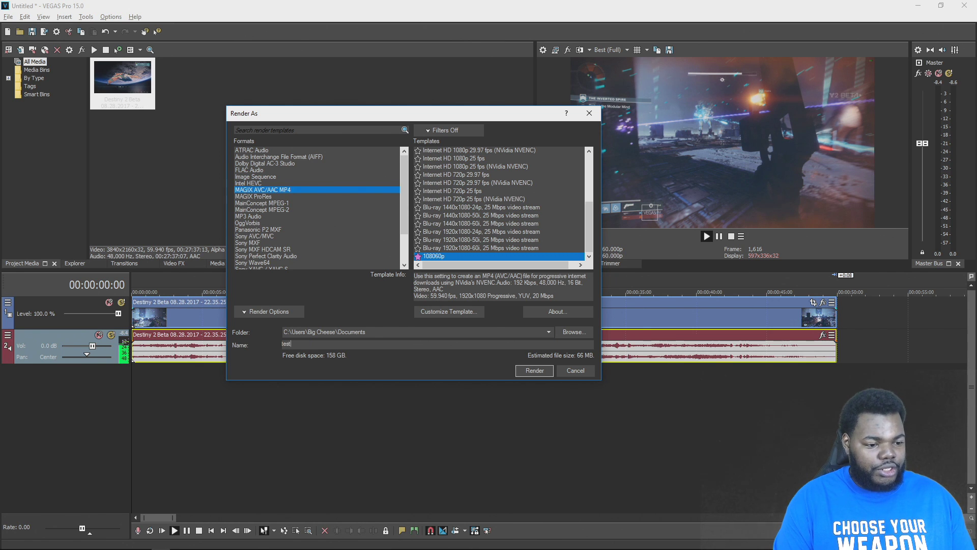
{"action": "type", "text": "st"}
{"action": "left_click", "coordinate": [537, 370]}
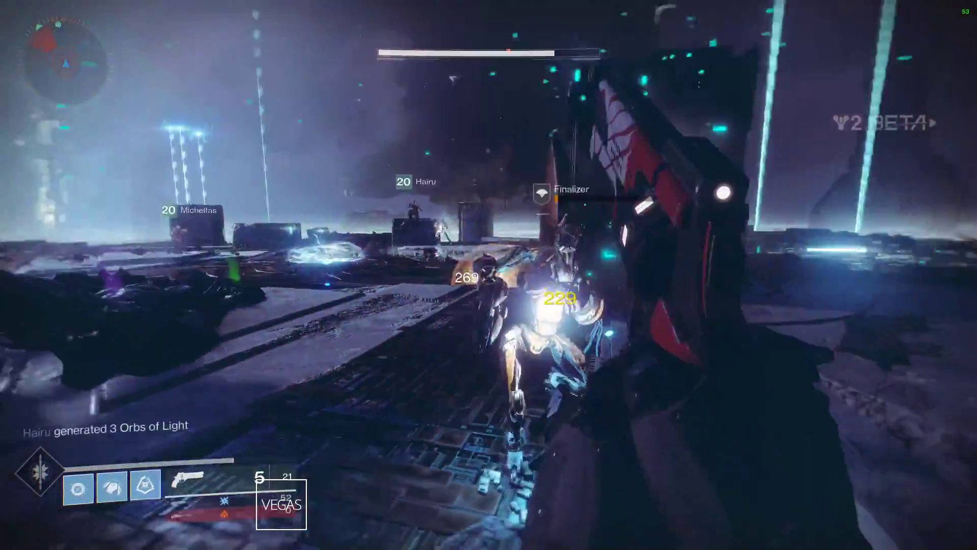
{"action": "left_click", "coordinate": [489, 274]}
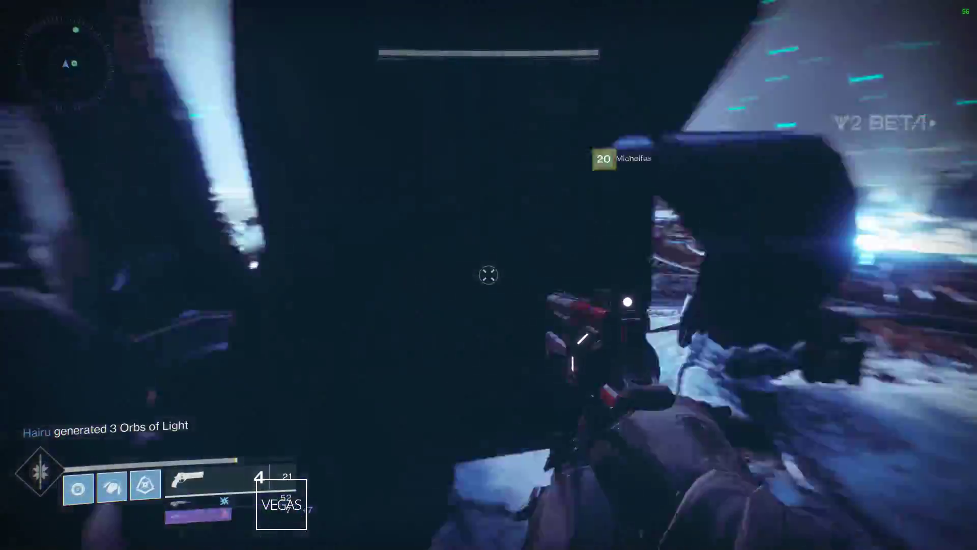
{"action": "key", "text": "w"}
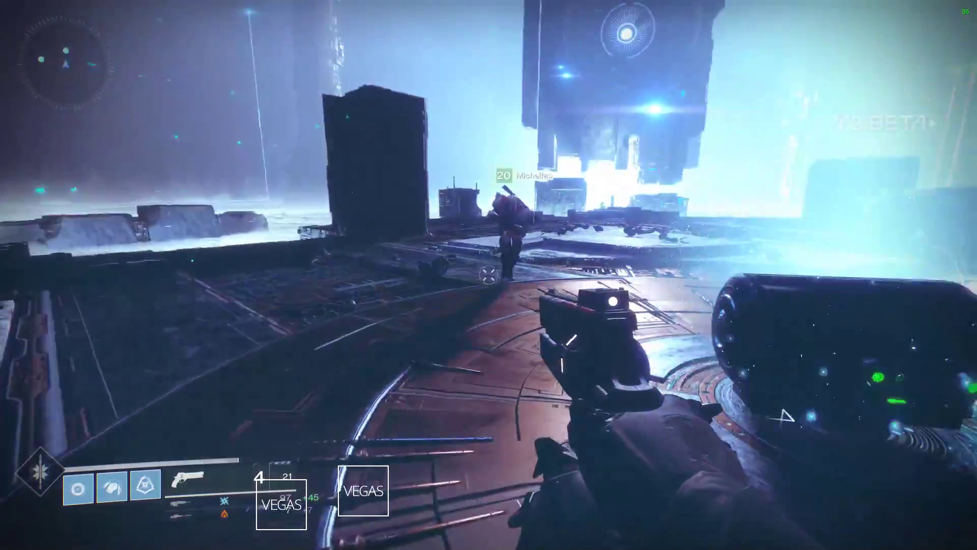
{"action": "key", "text": "w"}
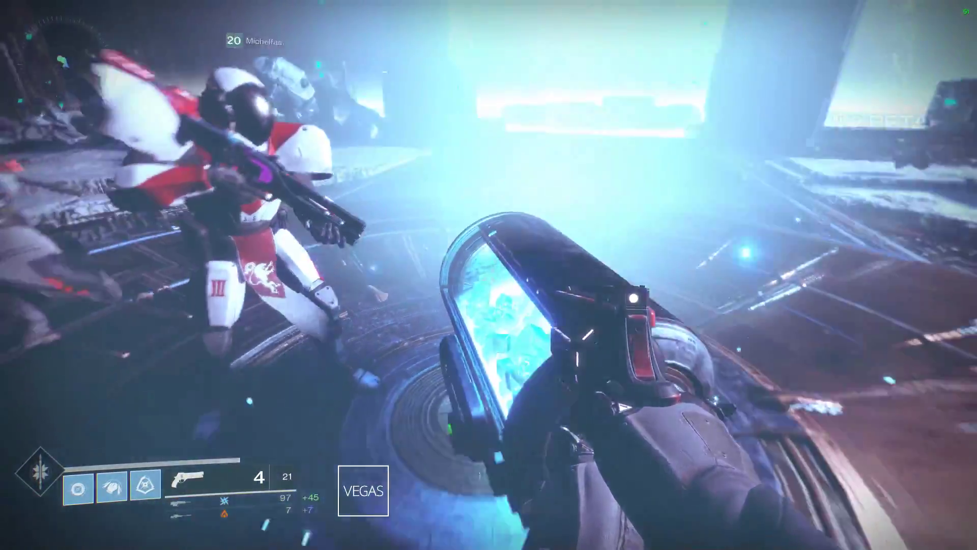
{"action": "key", "text": "w"}
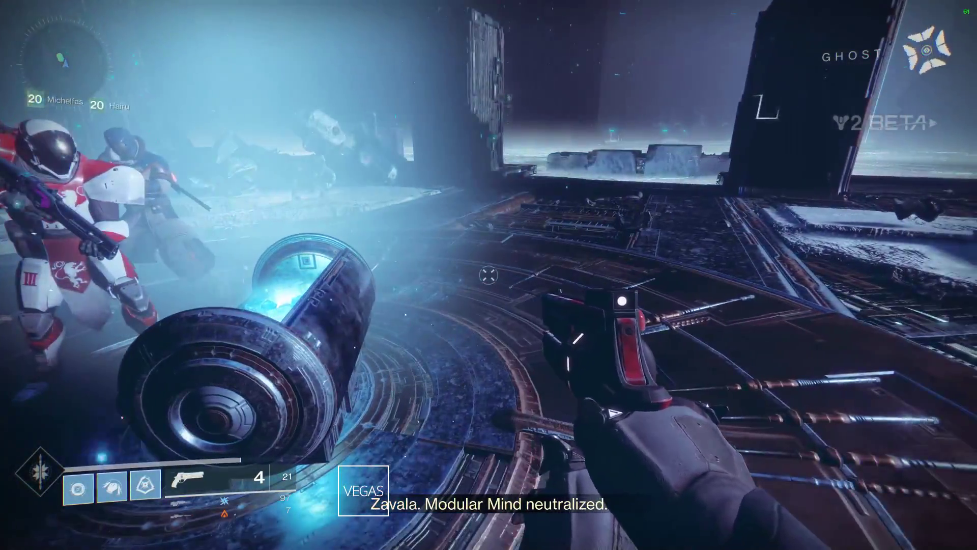
{"action": "key", "text": "w"}
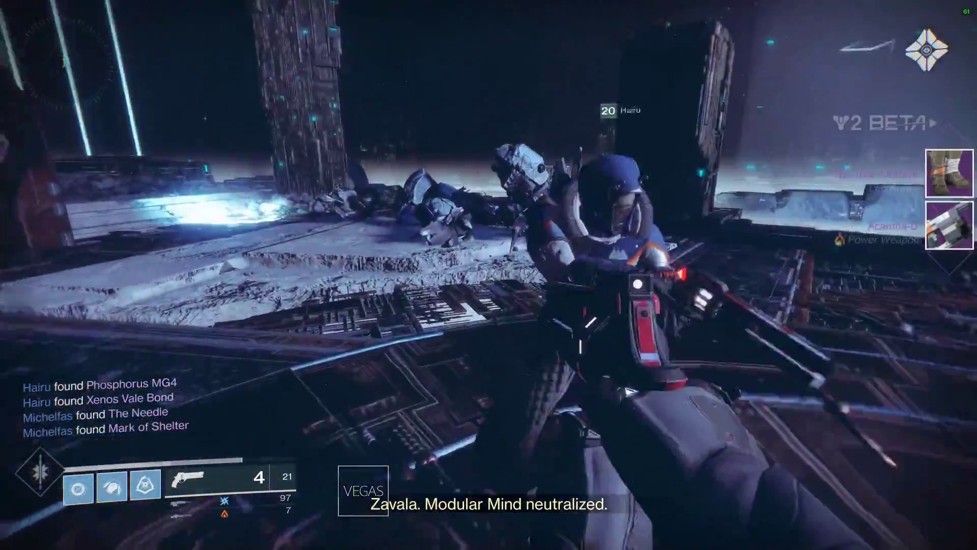
{"action": "key", "text": "w"}
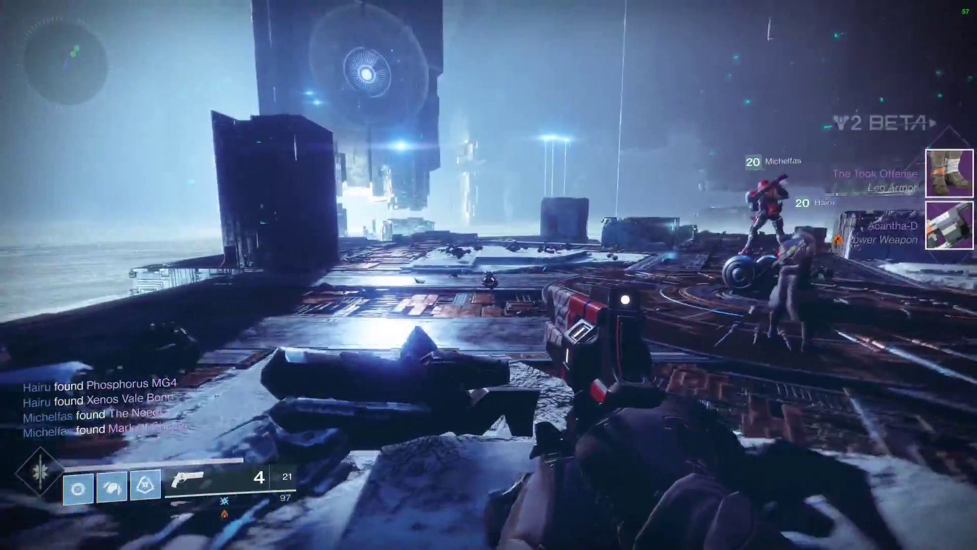
{"action": "key", "text": "w"}
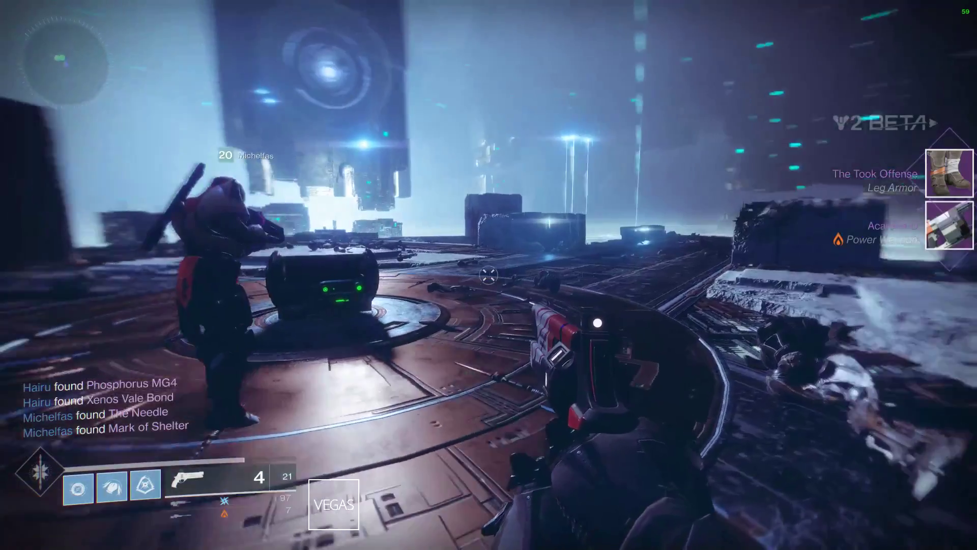